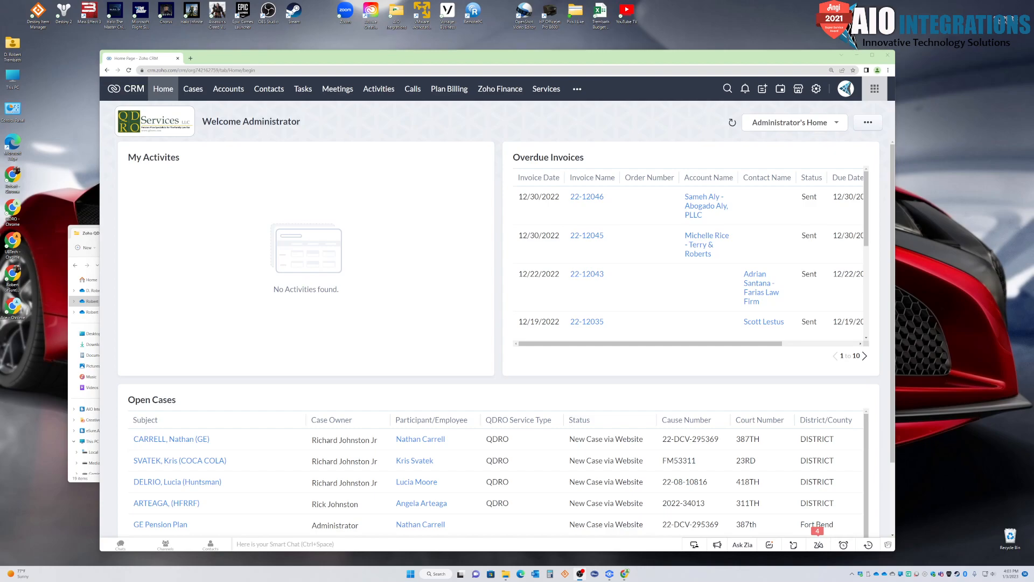
# - Open the mail merge templates in the CRM's customization settings
pyautogui.click(816, 89)
pyautogui.click(726, 210)
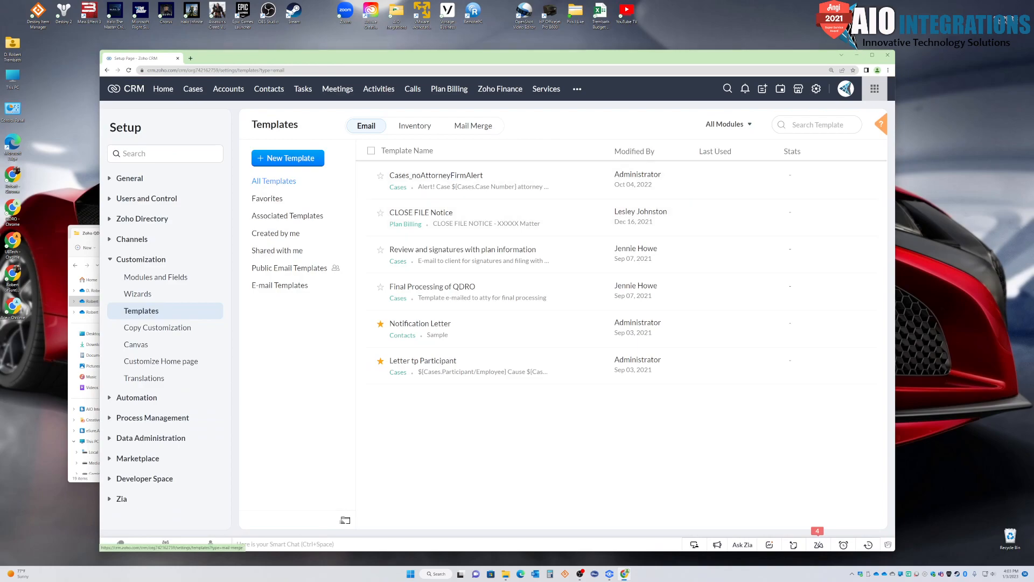
pyautogui.click(472, 126)
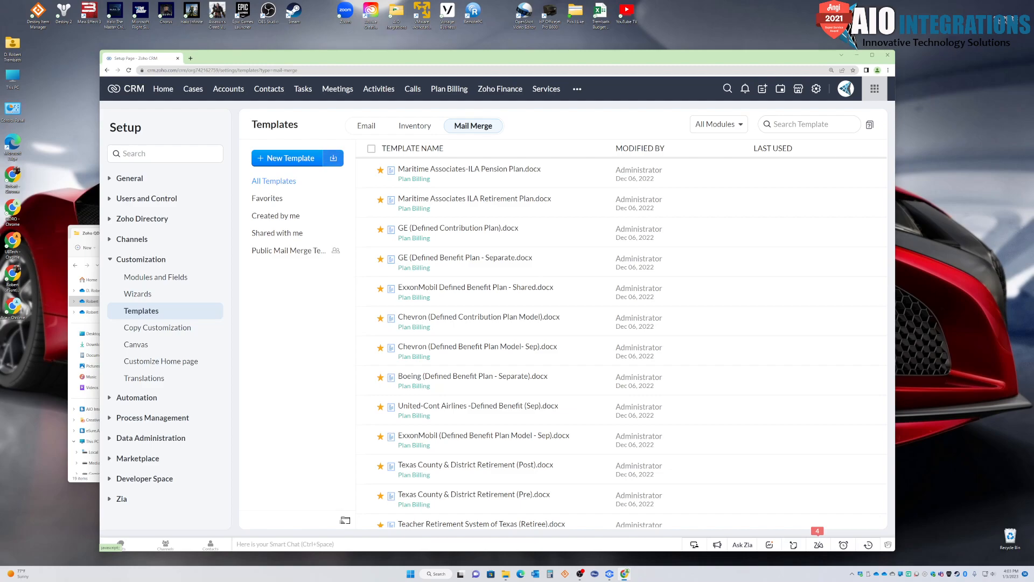
# - Start a mail merge template import for the Plan Billing module and name the template "Training Doc"
pyautogui.click(333, 157)
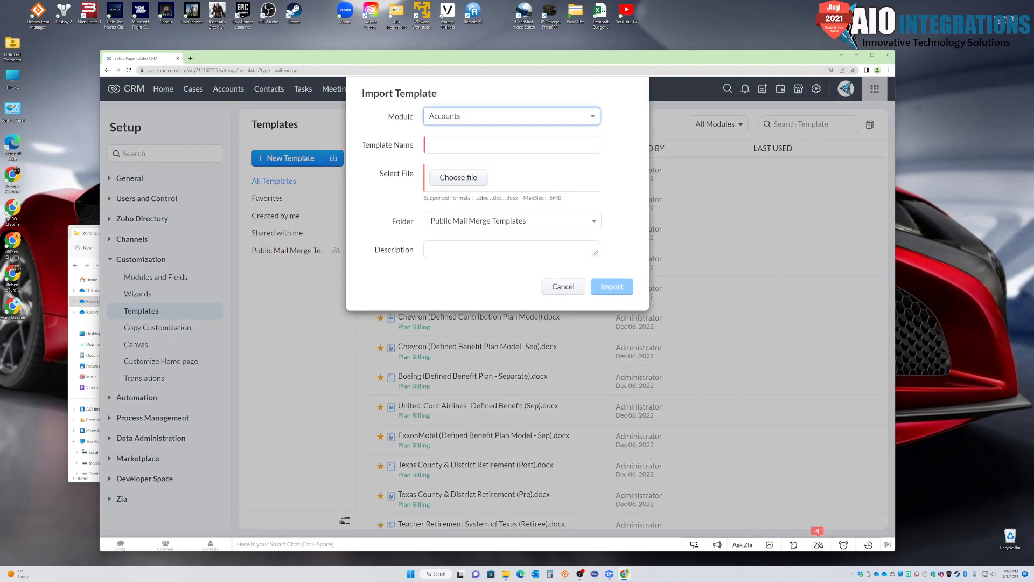
pyautogui.click(563, 286)
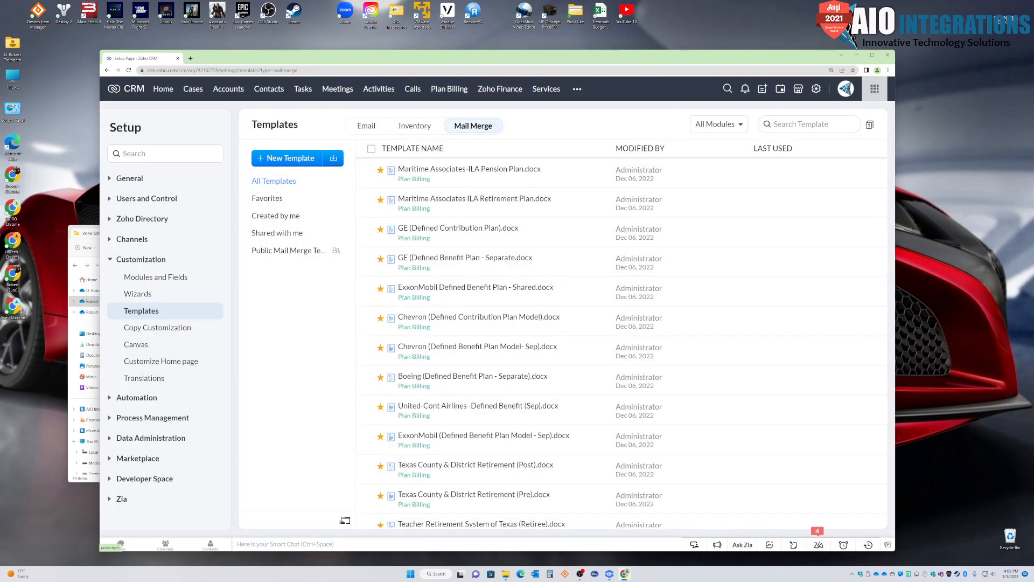
pyautogui.click(334, 158)
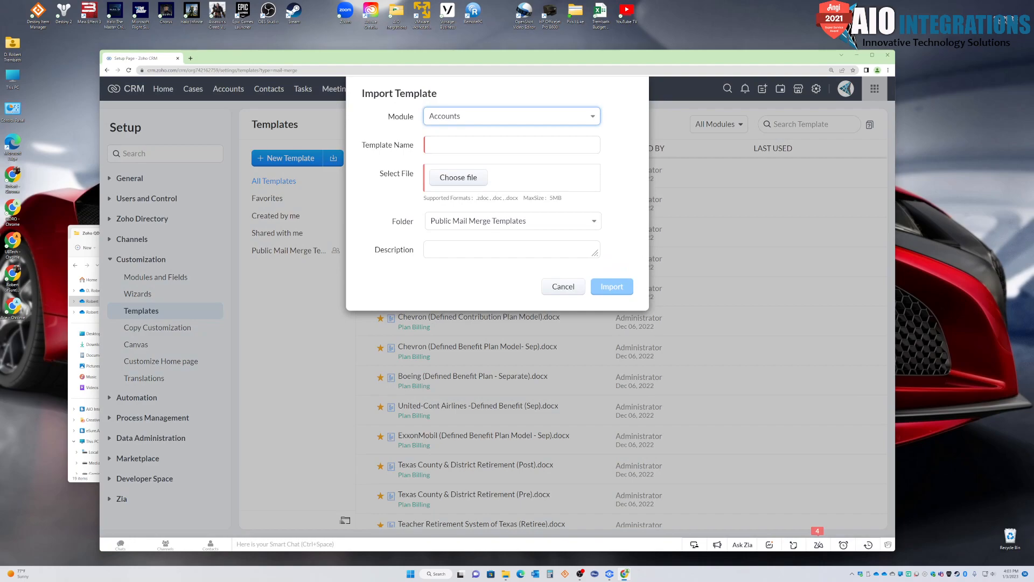
pyautogui.click(511, 116)
pyautogui.click(455, 169)
pyautogui.click(511, 144)
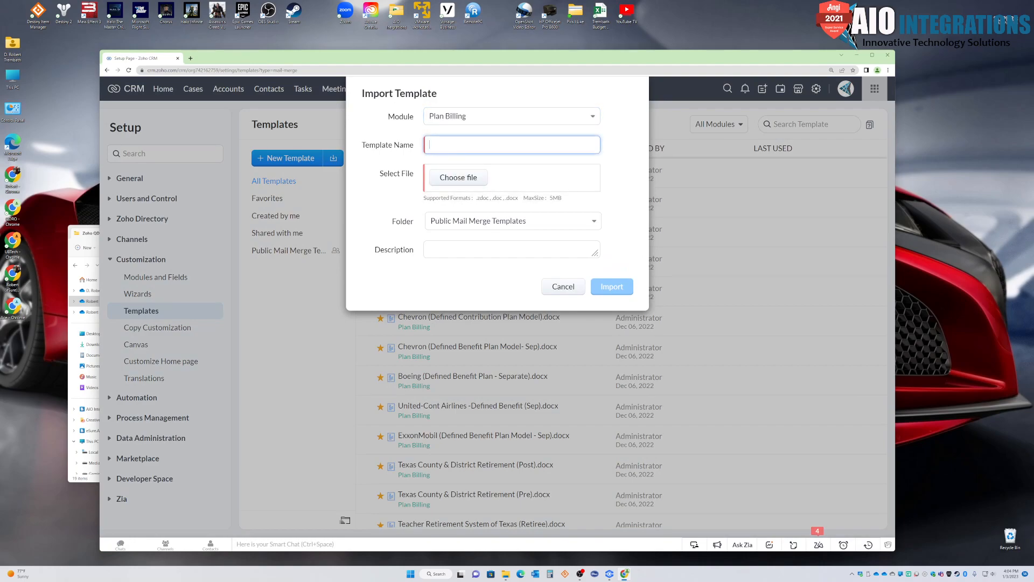
pyautogui.write('Training Doc')
# - Choose Federal Thrift Savings Plan.docx from Client Docs > QDRO > Zoho Project 2020 > Zoho QDRO Templates as the import file
pyautogui.click(458, 177)
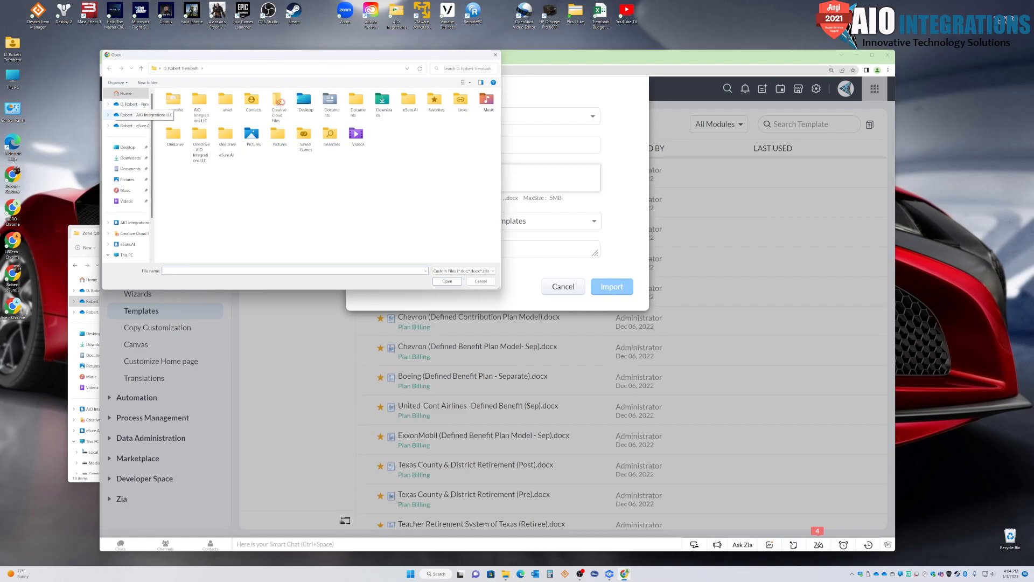
pyautogui.click(129, 115)
pyautogui.doubleClick(178, 148)
pyautogui.doubleClick(179, 136)
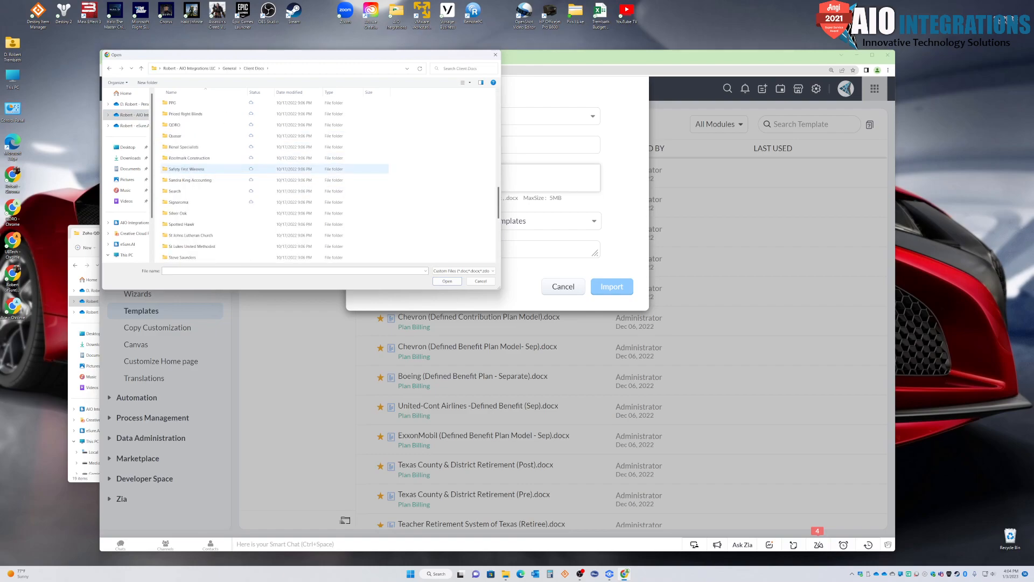
pyautogui.scroll(-5, 186, 168)
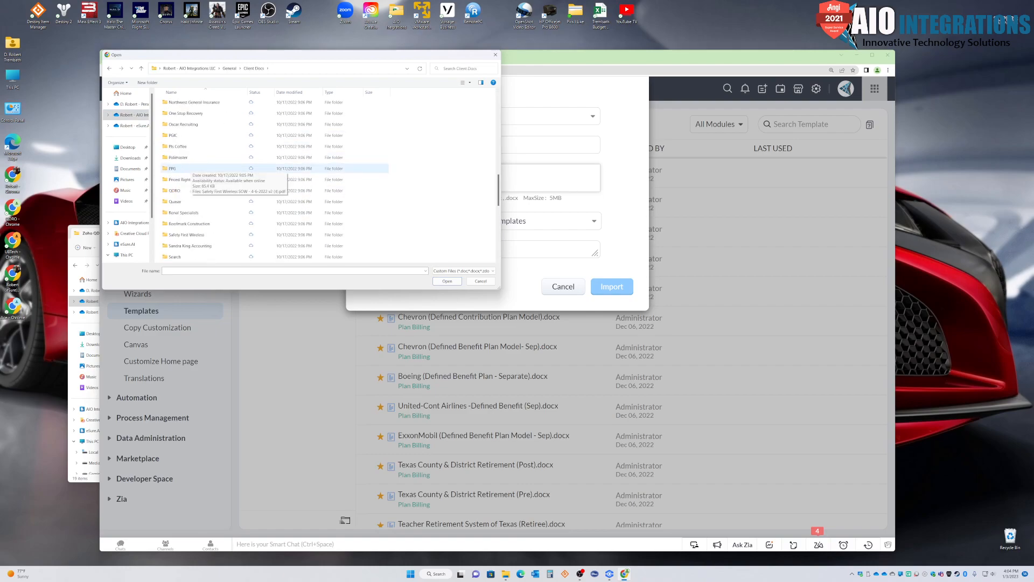
pyautogui.doubleClick(175, 190)
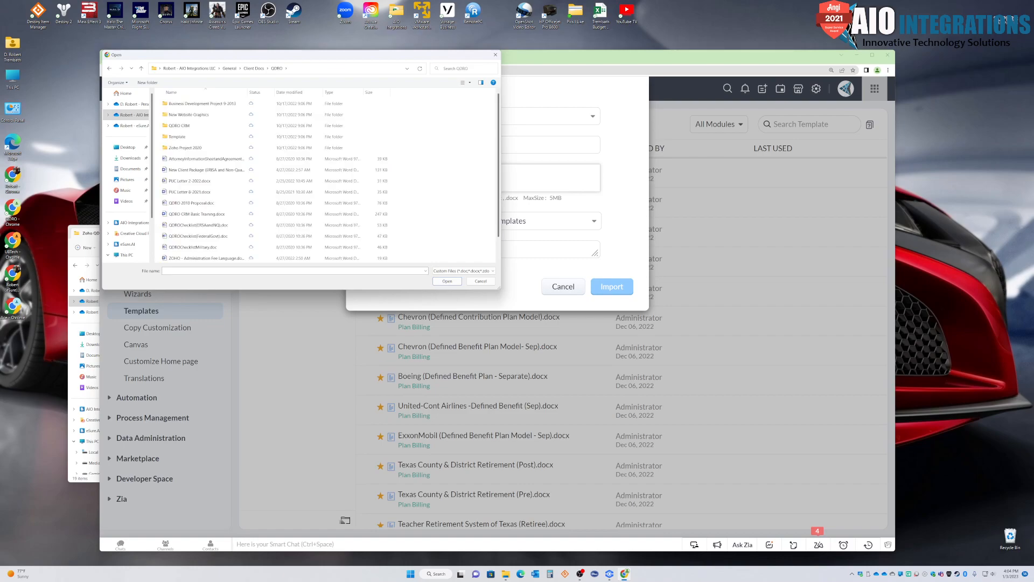
pyautogui.doubleClick(179, 126)
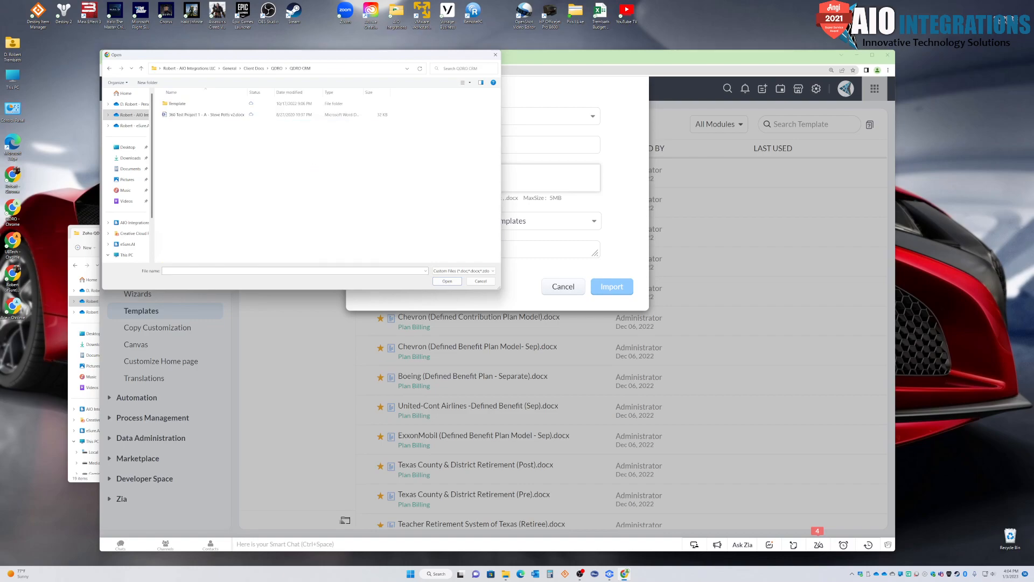
pyautogui.click(141, 69)
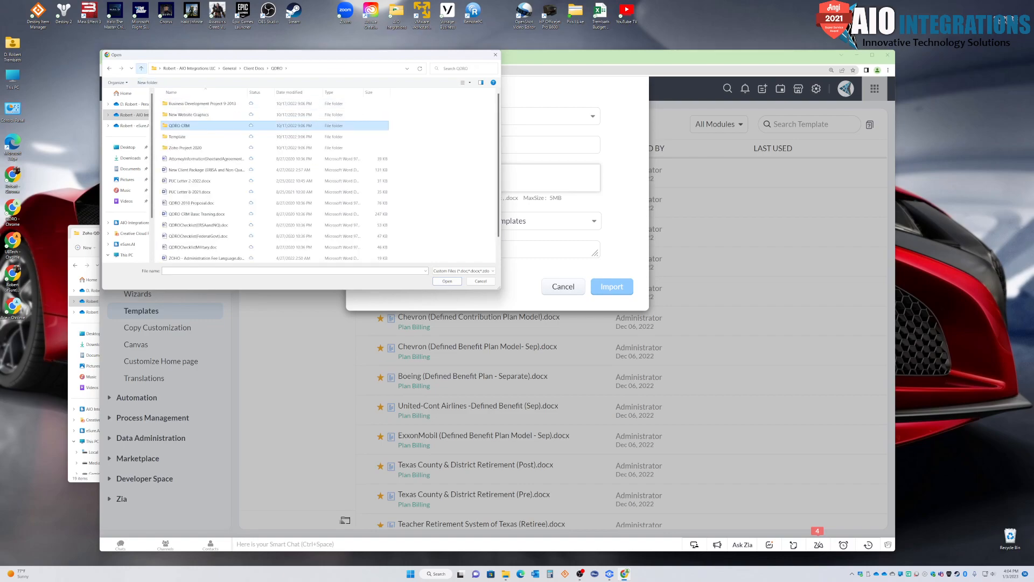
pyautogui.doubleClick(185, 147)
pyautogui.doubleClick(188, 104)
pyautogui.click(197, 181)
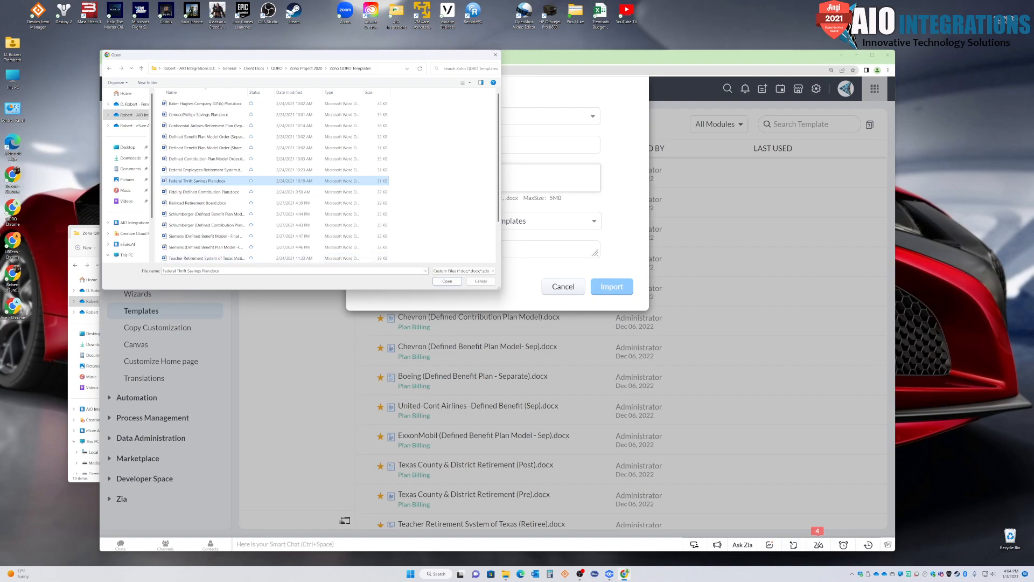
pyautogui.click(447, 281)
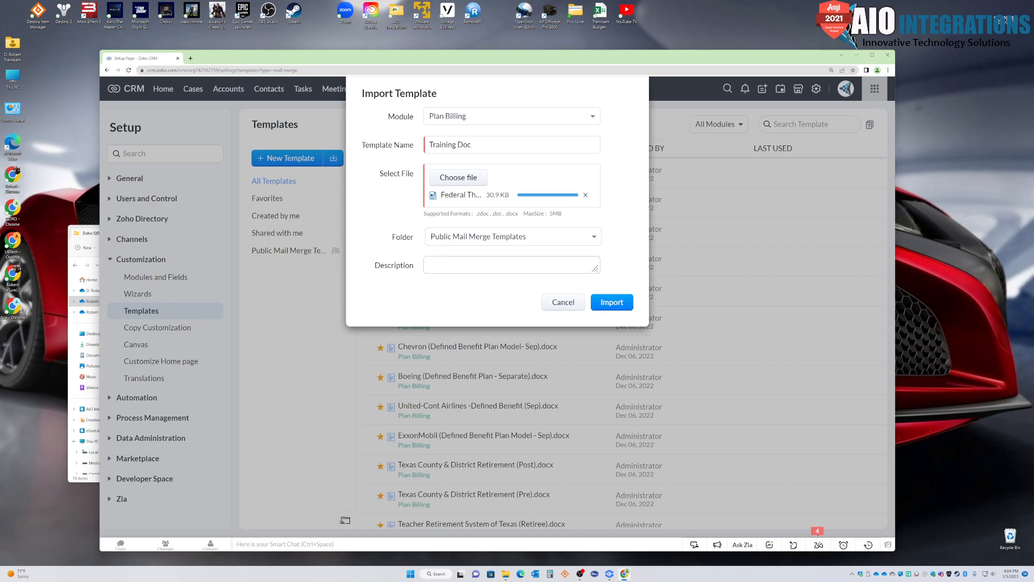
# - Enter the description "Training Doc for template creation" and import the template
pyautogui.click(511, 264)
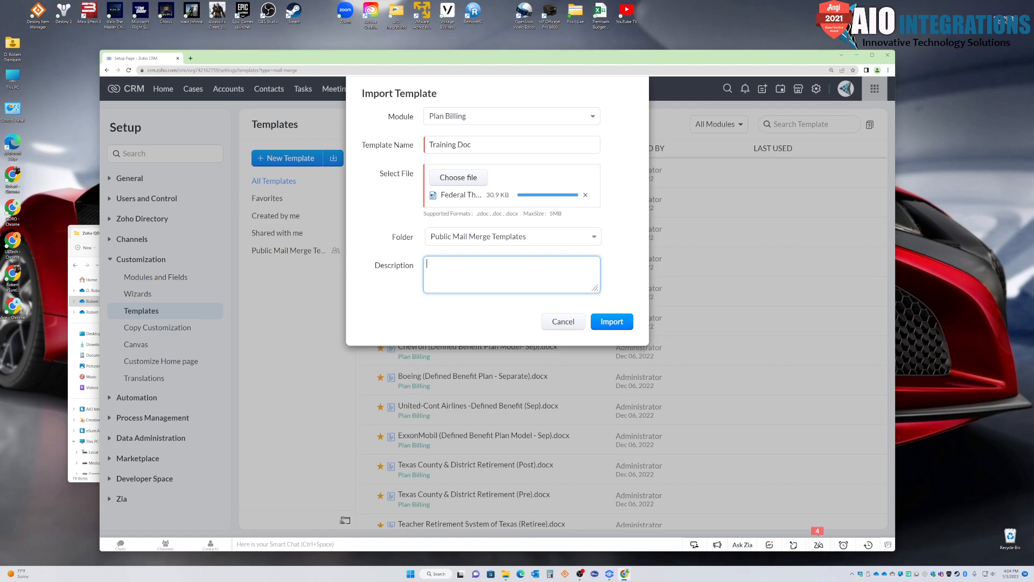
pyautogui.write('Trainig')
pyautogui.write('ing')
pyautogui.write(' Doc for')
pyautogui.write(' templat')
pyautogui.write('e creat')
pyautogui.write('ion')
pyautogui.click(611, 321)
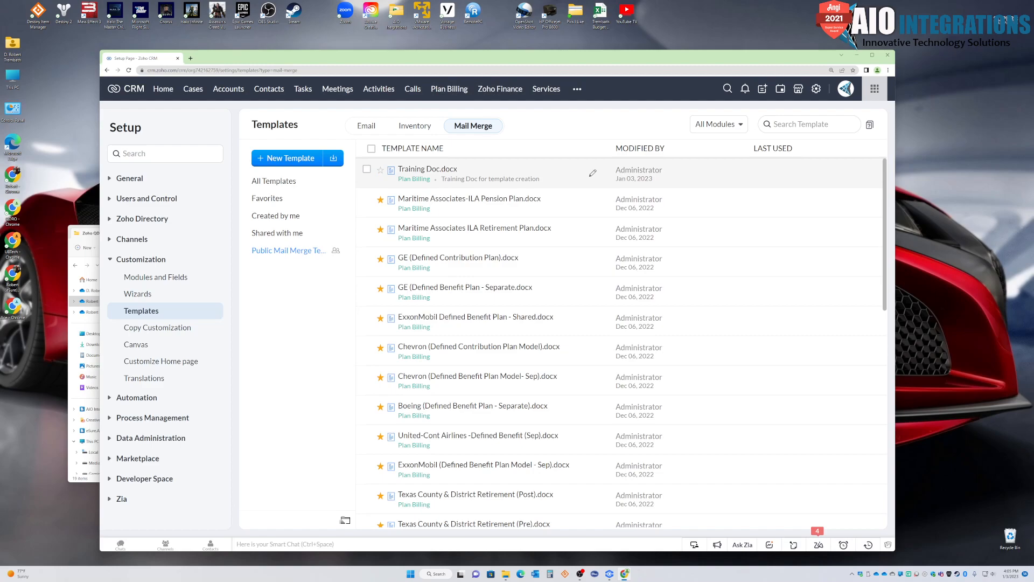
# - Open the Training Doc template for editing and delete the block placeholder and blank lines above the case number
pyautogui.click(593, 173)
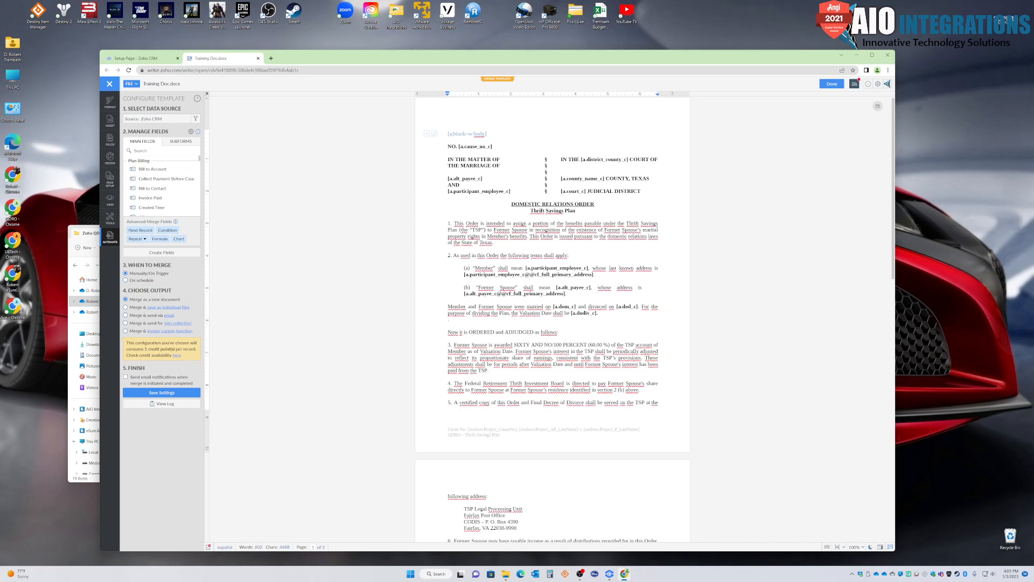
pyautogui.moveTo(487, 134); pyautogui.dragTo(447, 134)
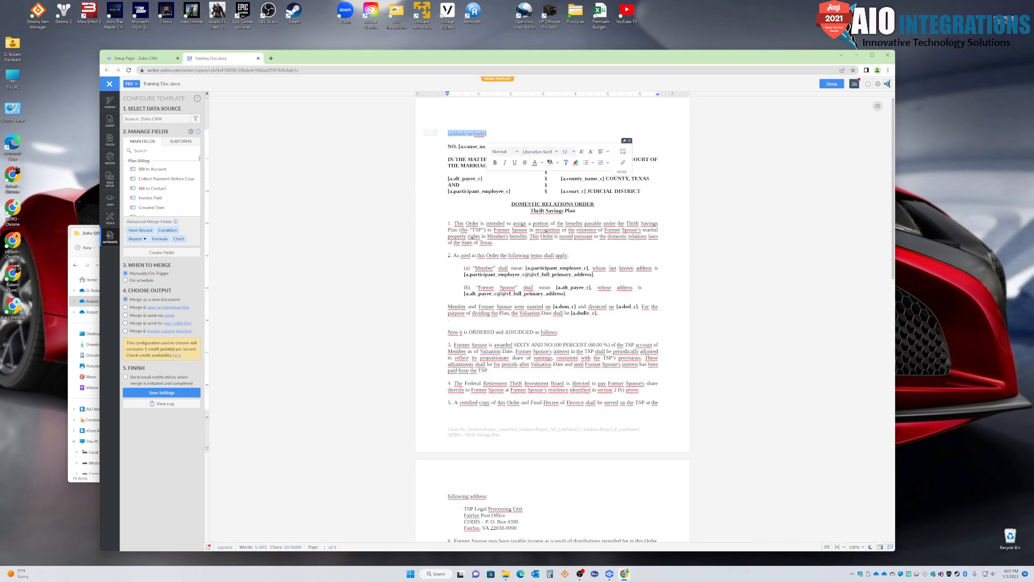
pyautogui.press('BackSpace')
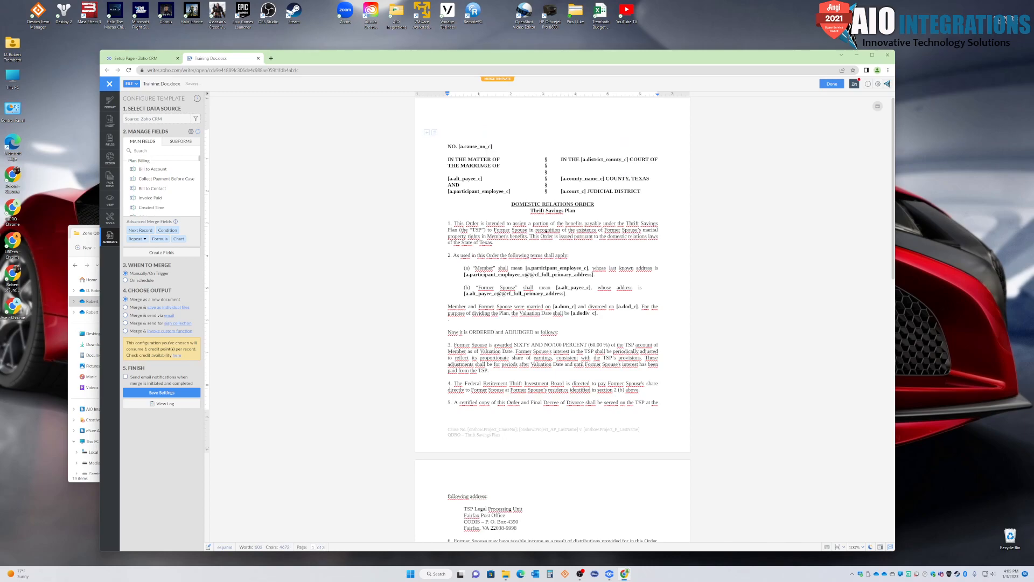
pyautogui.press('BackSpace')
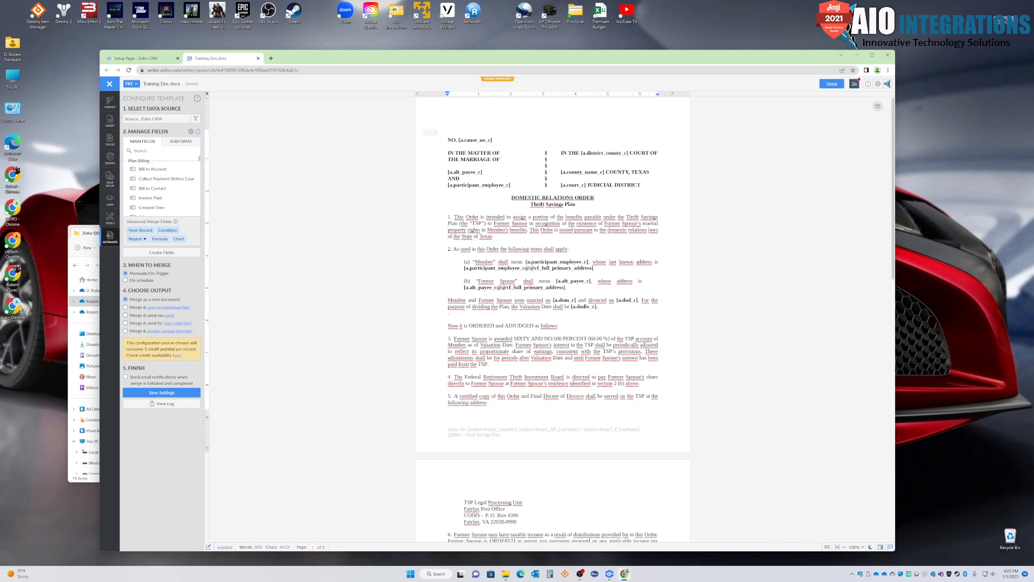
pyautogui.press('BackSpace')
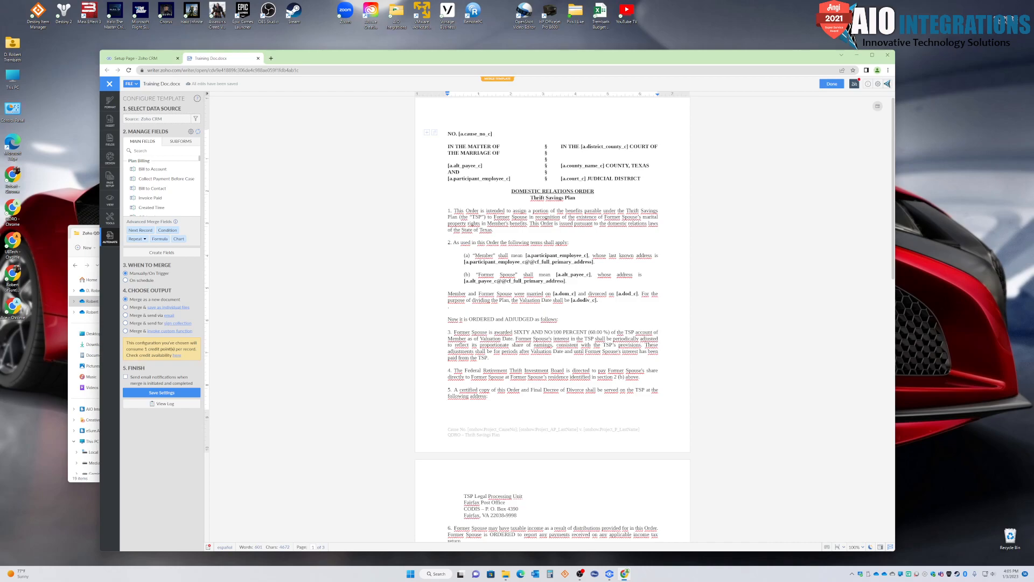
# - Highlight the [a.cause_no_c] placeholder in the case number line to examine it
pyautogui.hotkey('shift', 'Left')
pyautogui.hotkey('shift', 'Left')
pyautogui.hotkey('shift', 'Left')
pyautogui.hotkey('shift', 'Left')
pyautogui.hotkey('shift', 'Left')
pyautogui.hotkey('shift', 'Left')
pyautogui.hotkey('shift', 'Left')
pyautogui.hotkey('shift', 'Left')
pyautogui.hotkey('shift', 'Left')
pyautogui.hotkey('shift', 'Left')
pyautogui.hotkey('shift', 'Left')
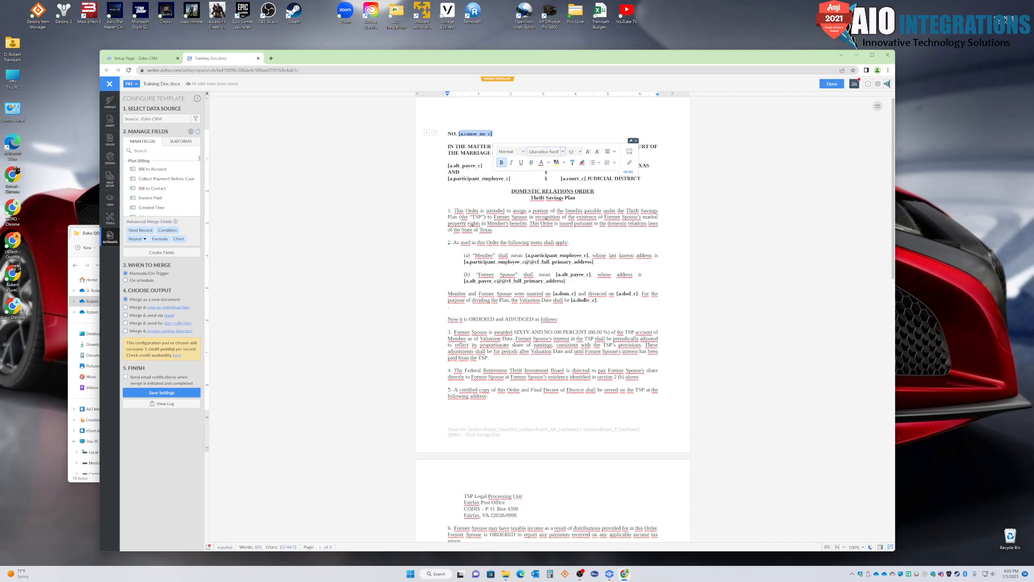
pyautogui.click(477, 134)
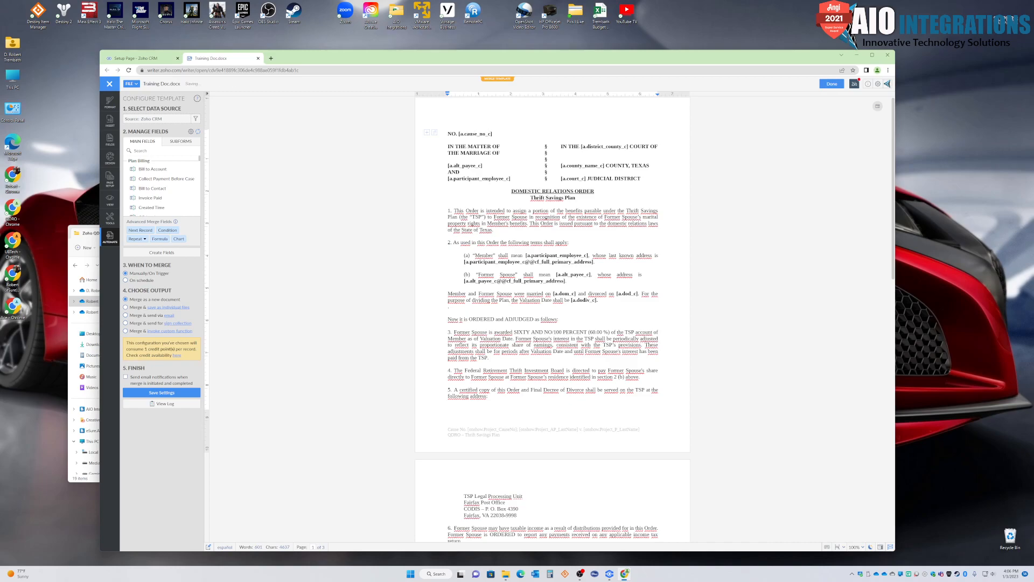
# - Delete the "NO. [a.cause_no_c]" line and clear the stray line marks above the case caption
pyautogui.moveTo(500, 134); pyautogui.dragTo(418, 133)
pyautogui.press('Delete')
pyautogui.press('Return')
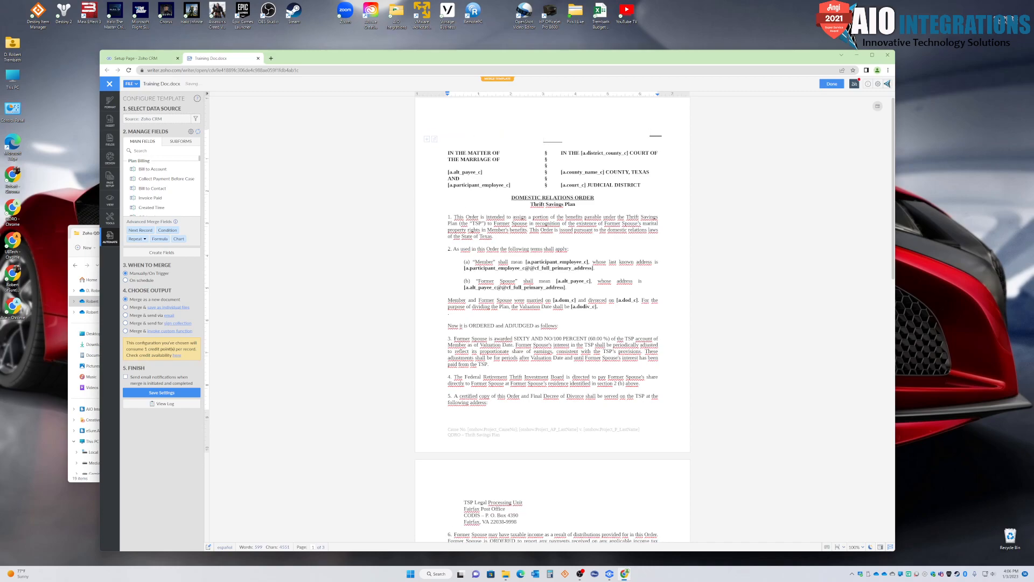
pyautogui.moveTo(562, 139); pyautogui.dragTo(545, 130)
pyautogui.press('BackSpace')
# - Enter the label "CAUSE NO." on the blank line above the case caption
pyautogui.click(448, 153)
pyautogui.click(549, 139)
pyautogui.write('C')
pyautogui.press('BackSpace')
pyautogui.write('AUSE#')
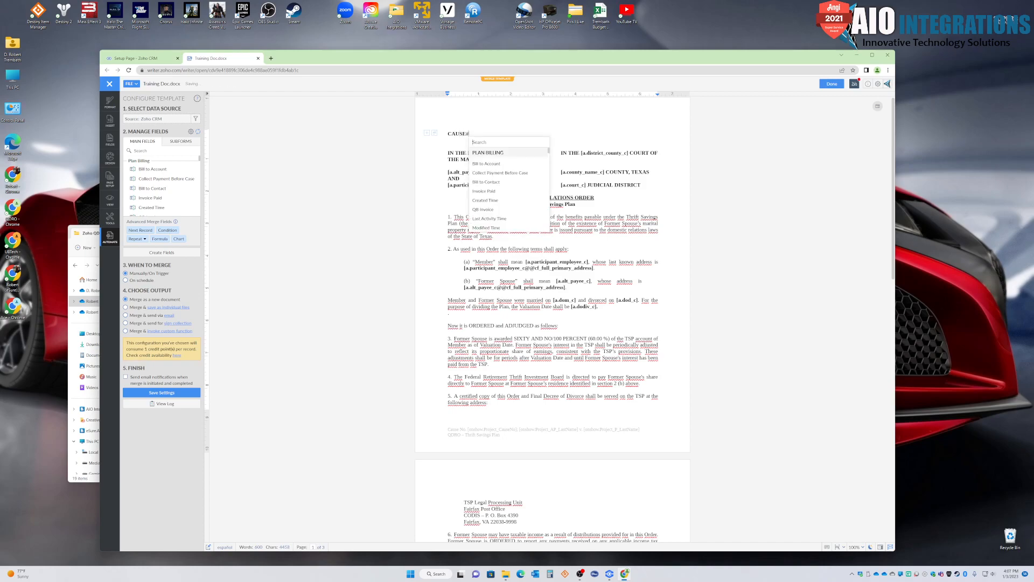
pyautogui.press('Down')
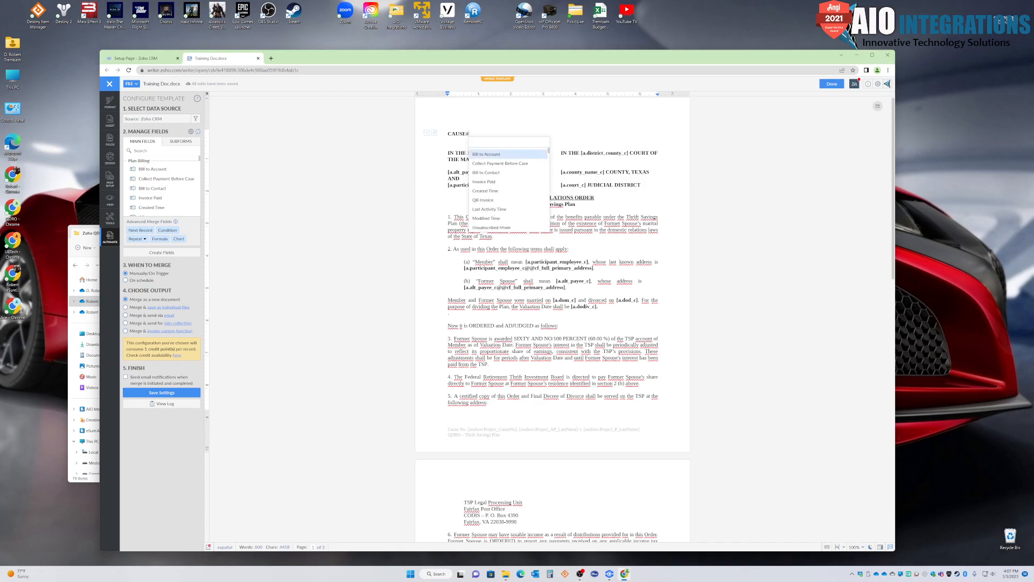
pyautogui.press('Up')
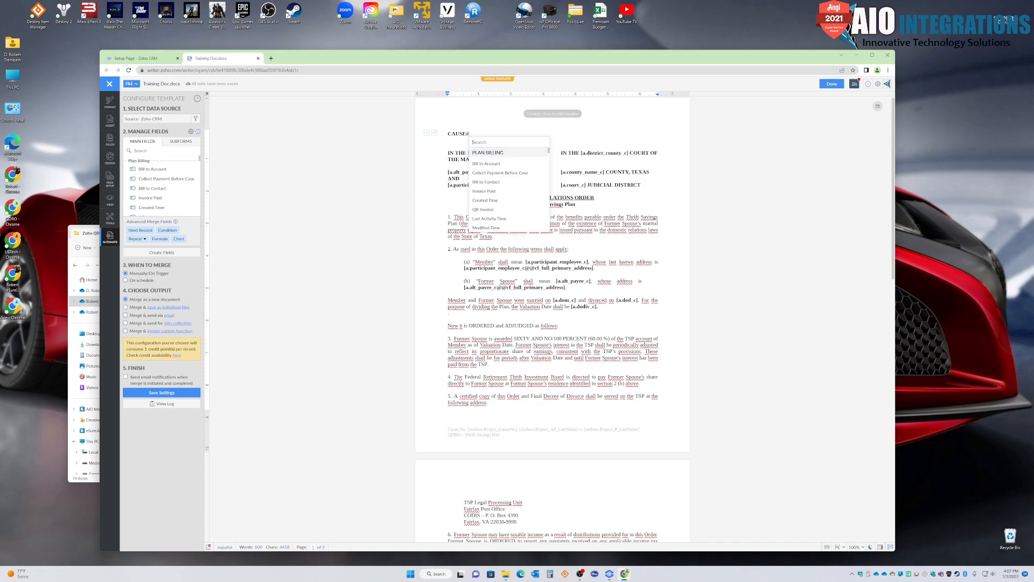
pyautogui.press('Escape')
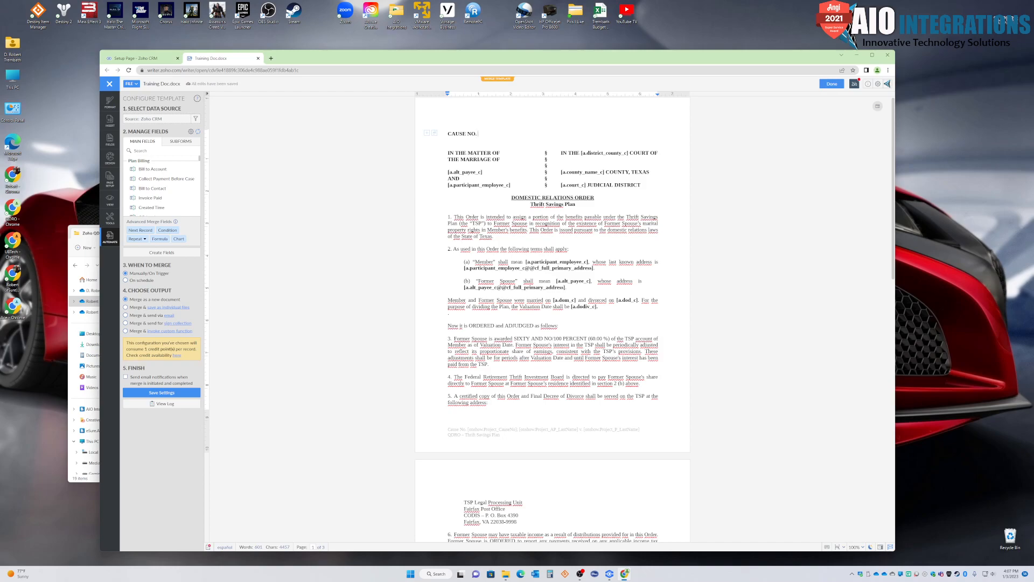
# - Open the merge field list after "CAUSE NO." and browse through the available Plan Billing, account and contact fields
pyautogui.write('#')
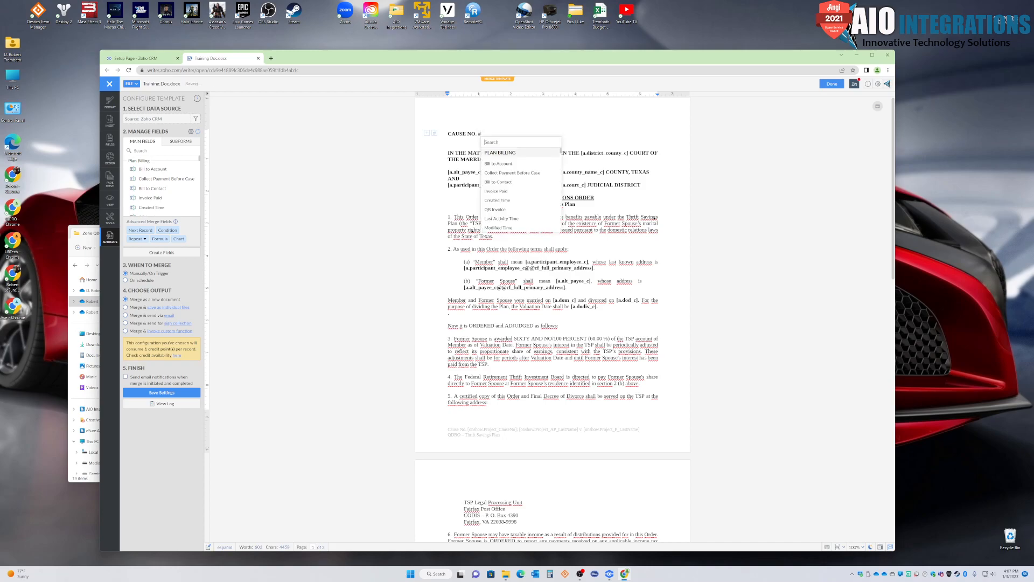
pyautogui.press('Down')
pyautogui.press('Down')
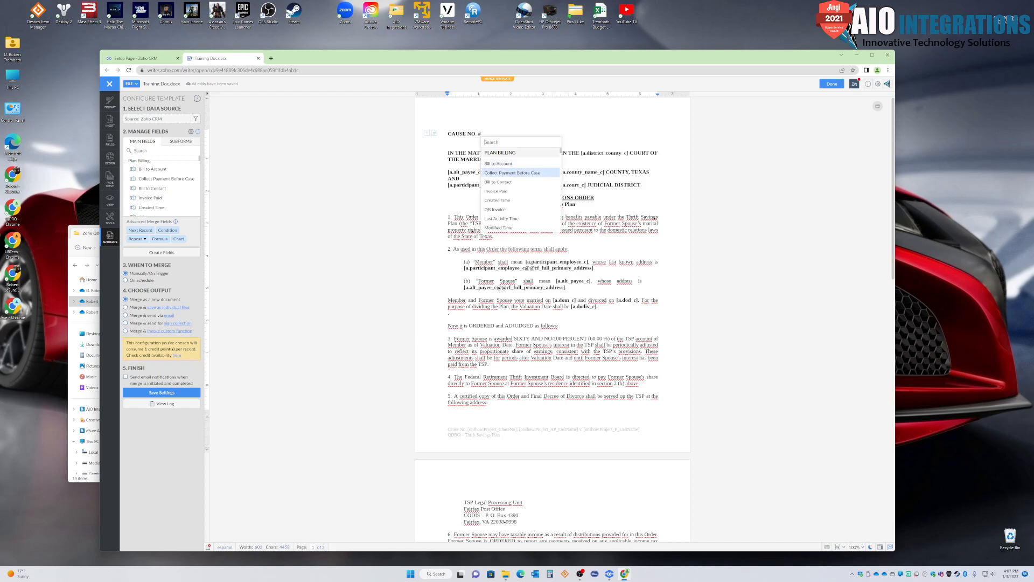
pyautogui.press('Down')
pyautogui.press('Down')
pyautogui.press('Down')
pyautogui.press('Down')
pyautogui.press('Down')
pyautogui.press('Down')
pyautogui.press('Down')
pyautogui.press('Down')
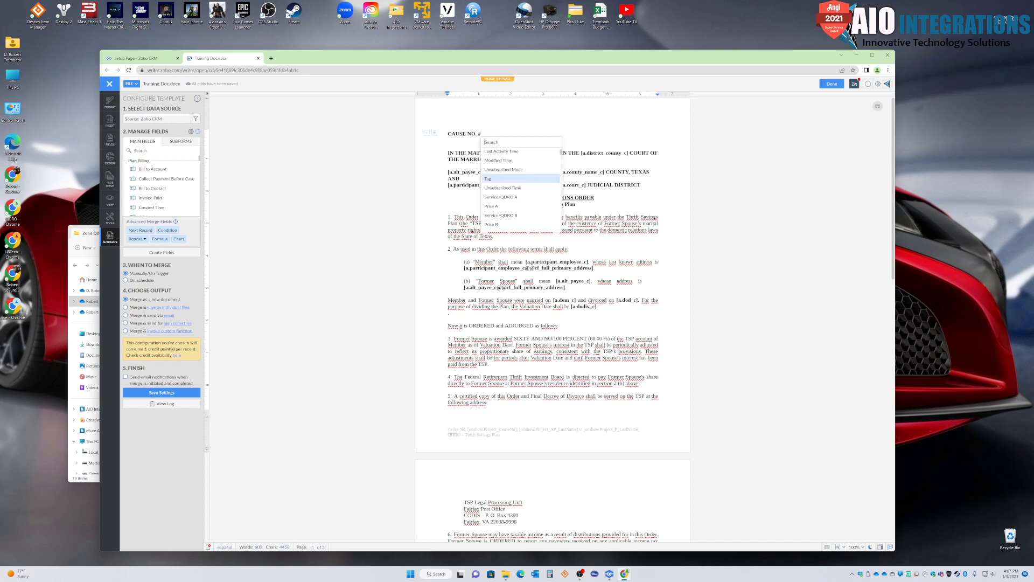
pyautogui.press('Down')
pyautogui.press('Down')
pyautogui.press('Down')
pyautogui.press('Down')
pyautogui.press('Down')
pyautogui.press('Down')
pyautogui.press('Down')
pyautogui.press('Down')
pyautogui.press('Down')
pyautogui.press('Down')
pyautogui.press('Down')
pyautogui.press('Down')
pyautogui.press('Down')
pyautogui.press('Down')
pyautogui.press('Down')
pyautogui.press('Down')
pyautogui.press('Down')
pyautogui.press('Down')
pyautogui.press('Down')
pyautogui.press('Down')
pyautogui.press('Down')
pyautogui.press('Down')
pyautogui.press('Down')
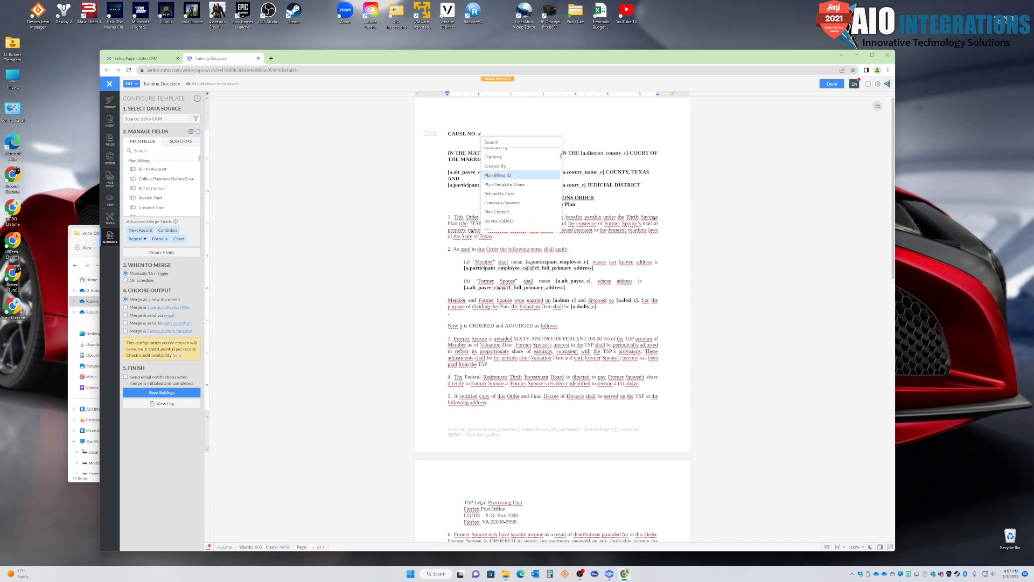
pyautogui.press('Down')
pyautogui.press('Down')
pyautogui.press('Down')
pyautogui.press('Down')
pyautogui.press('Down')
pyautogui.press('Down')
pyautogui.press('Down')
pyautogui.press('Down')
pyautogui.press('Down')
pyautogui.press('Down')
pyautogui.press('Down')
pyautogui.press('Down')
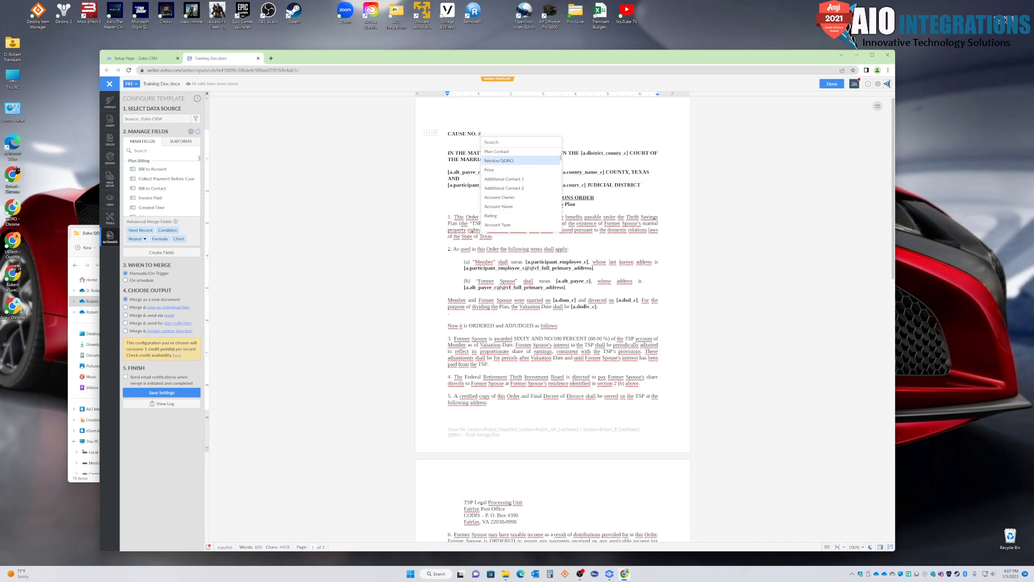
pyautogui.press('Down')
pyautogui.press('Down')
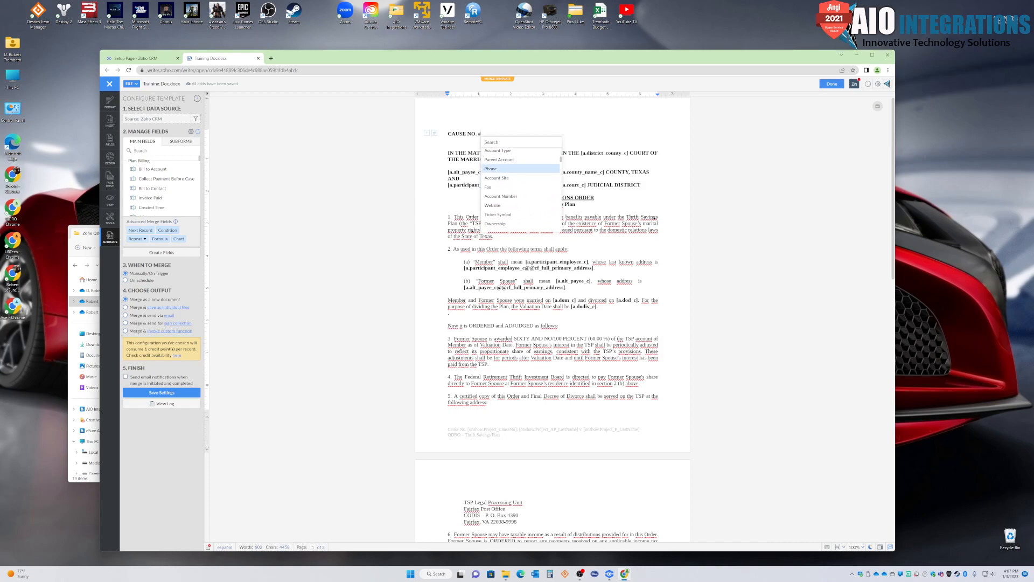
pyautogui.press('Down')
pyautogui.press('Down')
pyautogui.press('Down')
pyautogui.press('Down')
pyautogui.press('Down')
pyautogui.press('Down')
pyautogui.press('Down')
pyautogui.press('Down')
pyautogui.press('Down')
pyautogui.press('Down')
pyautogui.press('Down')
pyautogui.press('Down')
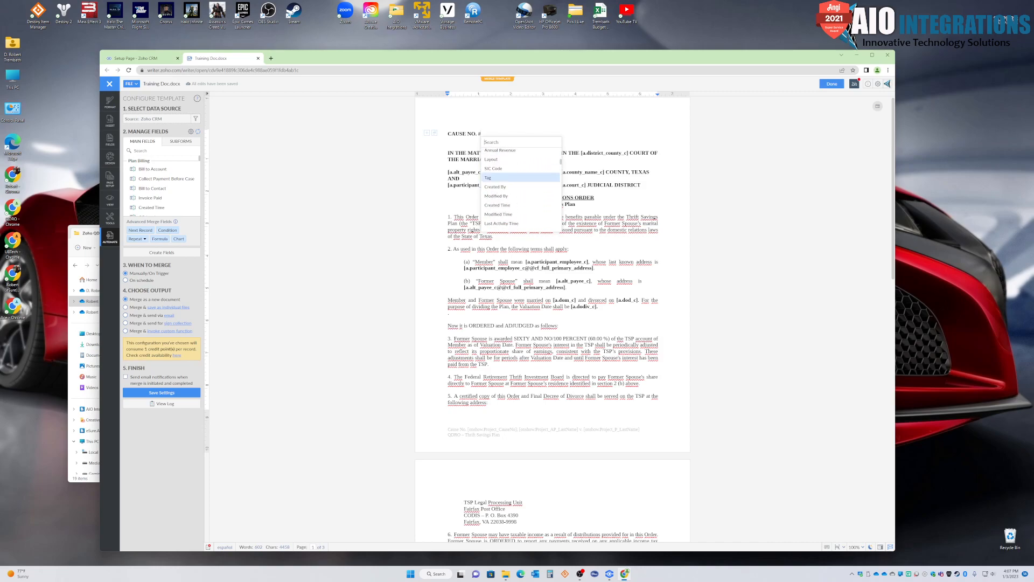
pyautogui.press('Down')
pyautogui.press('Down')
pyautogui.press('Down')
pyautogui.press('Down')
pyautogui.press('Down')
pyautogui.press('Down')
pyautogui.press('Down')
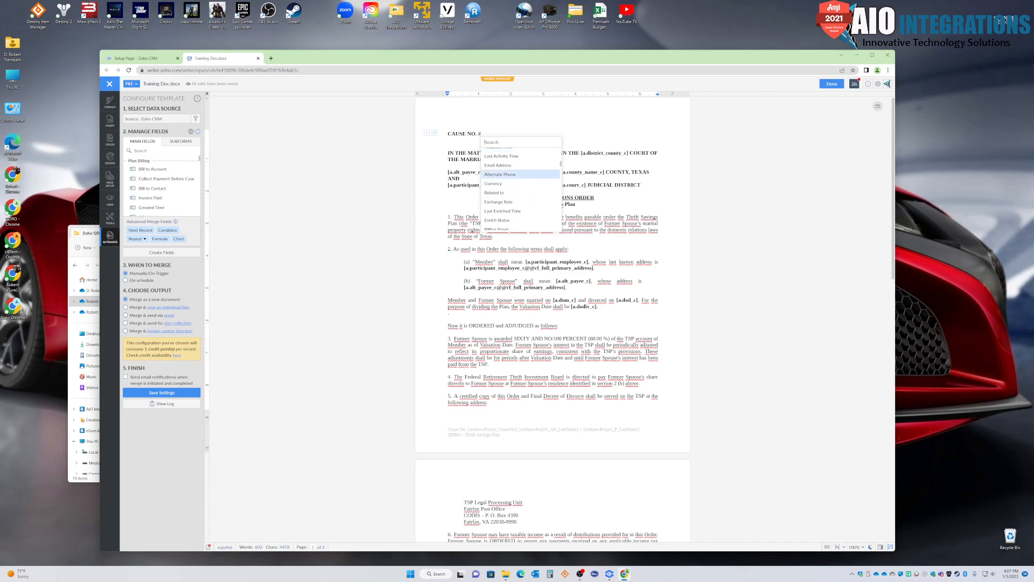
pyautogui.press('Down')
pyautogui.press('Down')
pyautogui.press('Down')
pyautogui.press('Down')
pyautogui.press('Down')
pyautogui.press('Down')
pyautogui.press('Down')
pyautogui.press('Down')
pyautogui.press('Down')
pyautogui.press('Down')
pyautogui.press('Down')
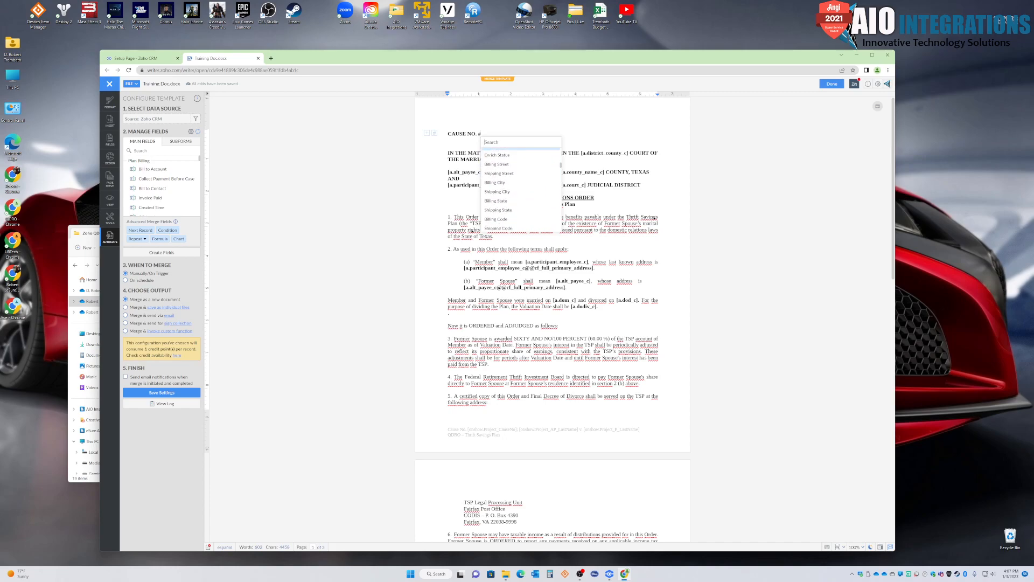
pyautogui.press('Down')
pyautogui.press('Down')
pyautogui.press('Down')
pyautogui.press('Down')
pyautogui.press('Down')
pyautogui.press('Down')
pyautogui.press('Down')
pyautogui.press('Down')
pyautogui.press('Down')
pyautogui.press('Down')
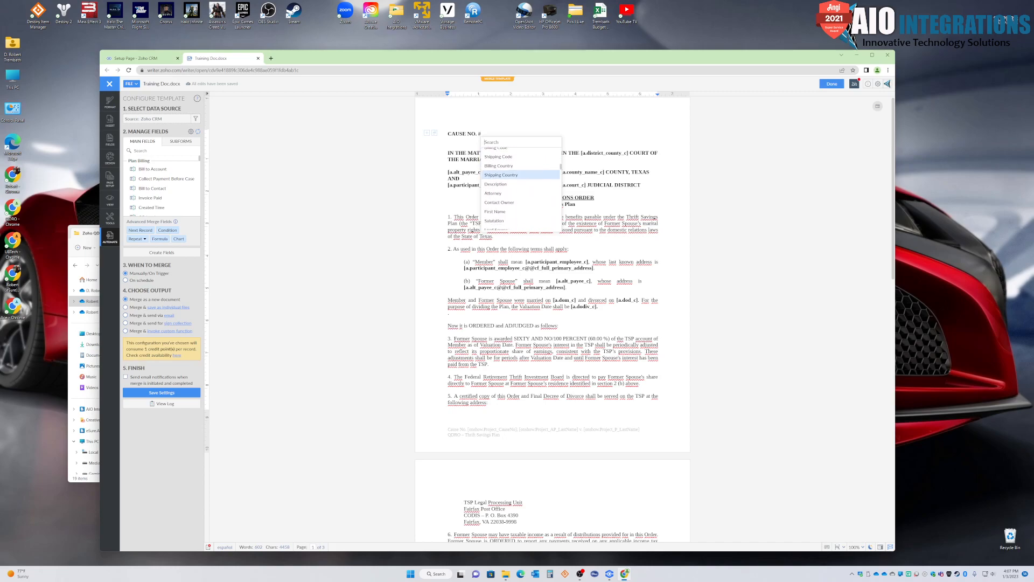
pyautogui.press('Down')
pyautogui.press('Down')
pyautogui.press('Down')
pyautogui.press('Down')
pyautogui.press('Down')
pyautogui.press('Down')
pyautogui.press('Down')
pyautogui.press('Down')
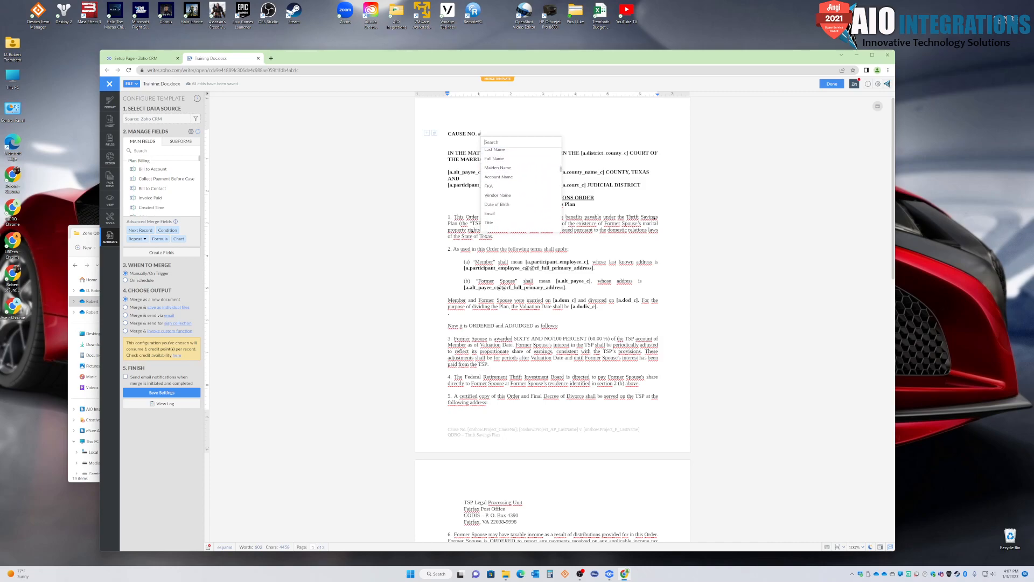
pyautogui.press('Down')
pyautogui.press('Down')
pyautogui.press('Down')
pyautogui.press('Down')
pyautogui.press('Down')
pyautogui.press('Down')
pyautogui.press('Down')
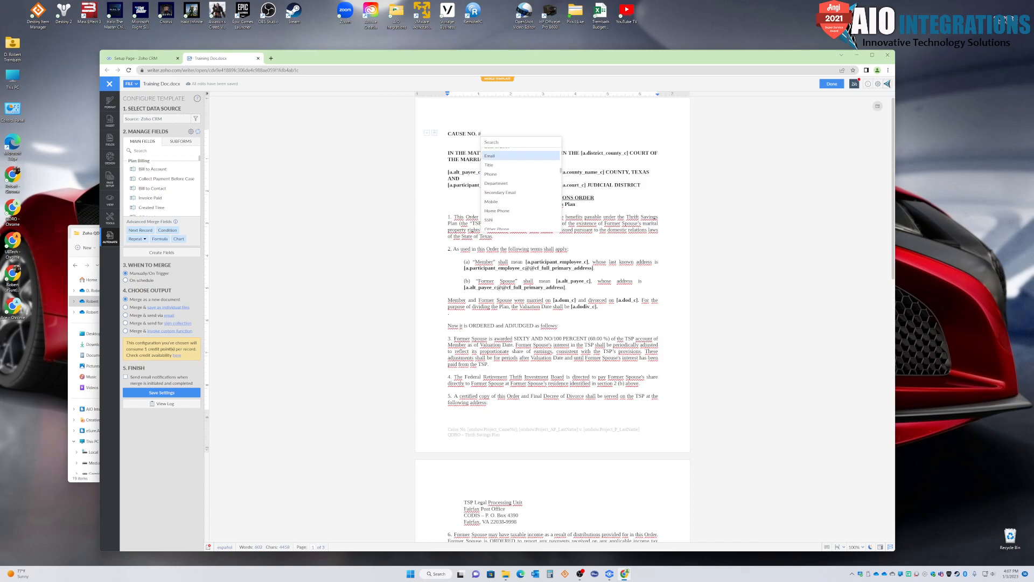
pyautogui.press('Down')
pyautogui.press('Down')
pyautogui.press('Down')
pyautogui.press('Down')
pyautogui.press('Down')
pyautogui.press('Down')
pyautogui.press('Down')
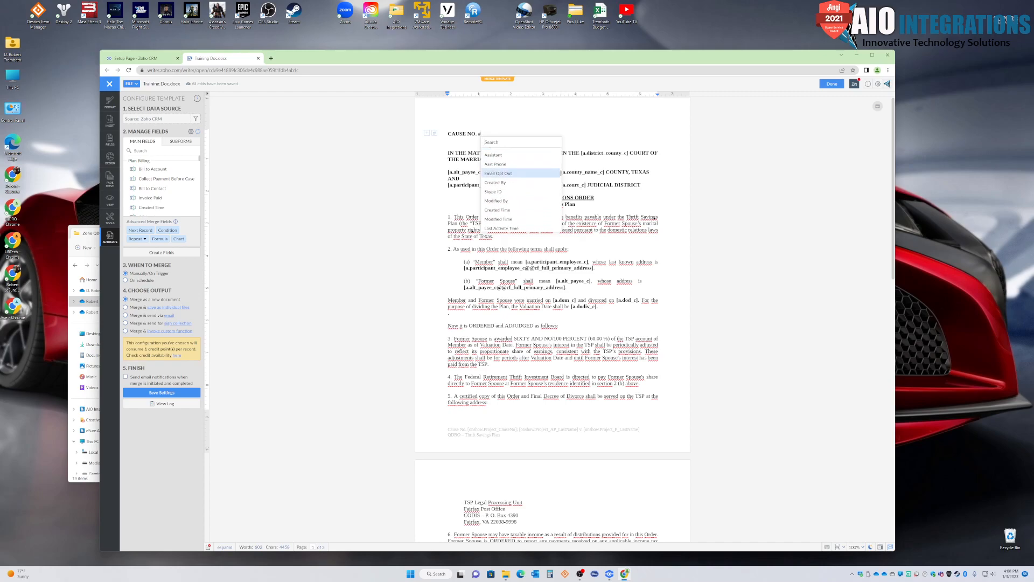
pyautogui.press('Down')
pyautogui.press('Down')
pyautogui.press('Down')
pyautogui.press('Down')
pyautogui.press('Down')
pyautogui.press('Down')
pyautogui.press('Down')
pyautogui.press('Down')
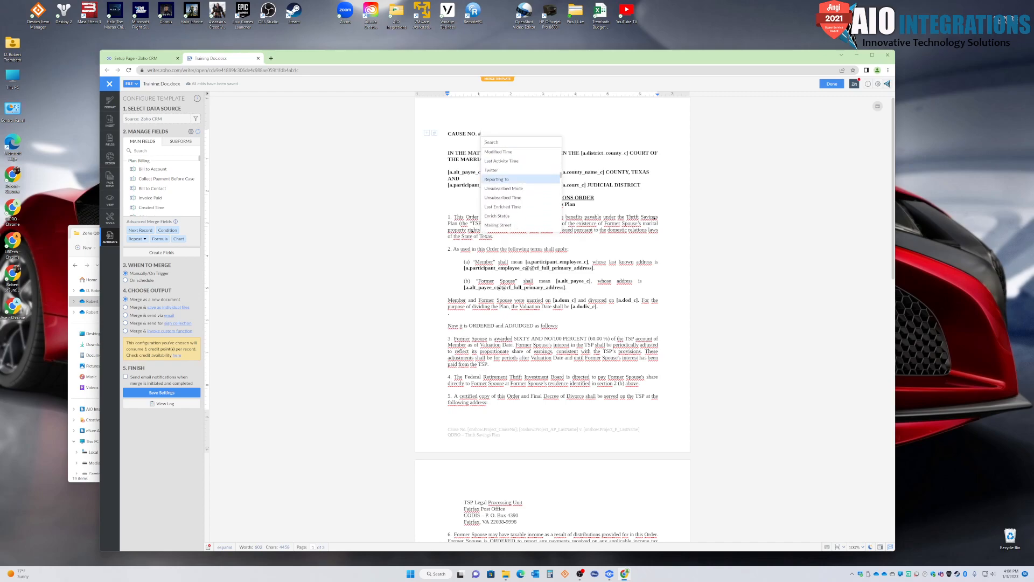
# - Find the Cause Number field of the related case with "cau" and insert it after "CAUSE NO."
pyautogui.write('cau')
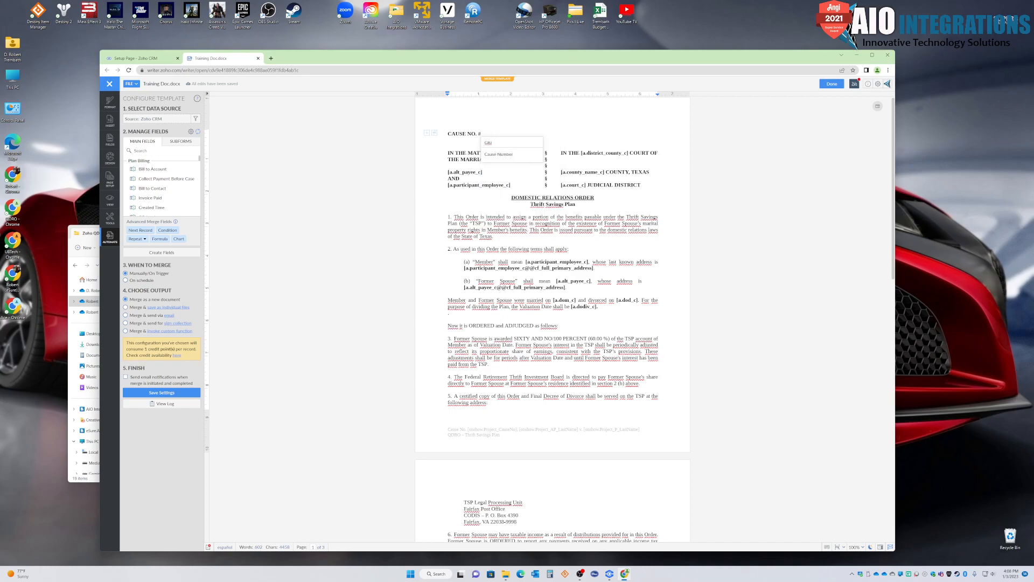
pyautogui.press('Return')
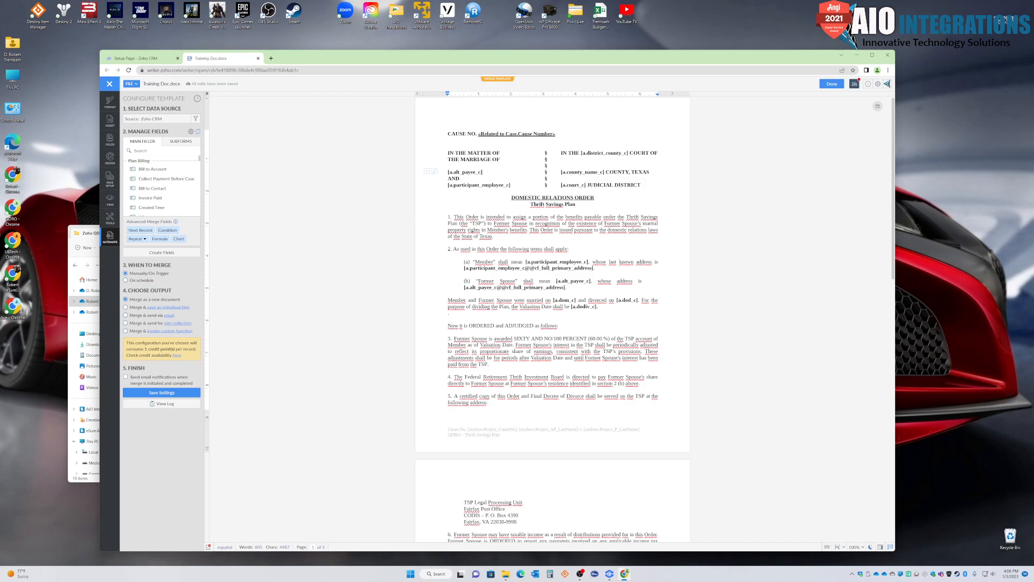
# - Delete the [a.alt_payee_c] placeholder in the case caption below "THE MARRIAGE OF"
pyautogui.press('BackSpace')
pyautogui.press('BackSpace')
pyautogui.press('BackSpace')
pyautogui.press('BackSpace')
pyautogui.press('BackSpace')
pyautogui.press('BackSpace')
# - Open the merge field list on the cleared line above "AND" and browse the available fields
pyautogui.write('#')
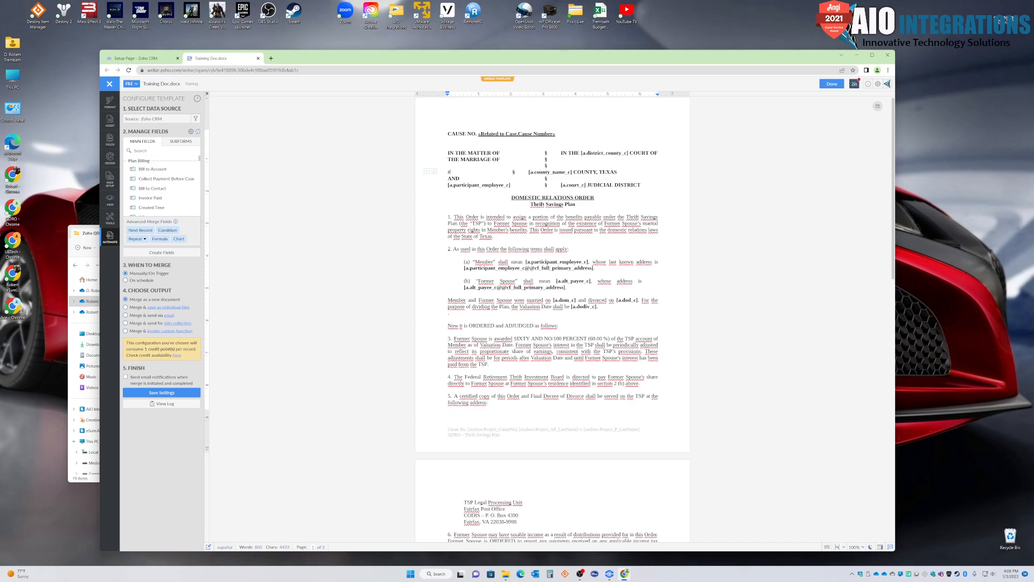
pyautogui.press('Down')
pyautogui.press('Down')
pyautogui.press('Down')
pyautogui.press('Down')
pyautogui.press('Down')
pyautogui.press('Down')
pyautogui.press('Down')
pyautogui.press('Down')
pyautogui.press('Down')
pyautogui.press('Down')
pyautogui.press('Down')
pyautogui.press('Down')
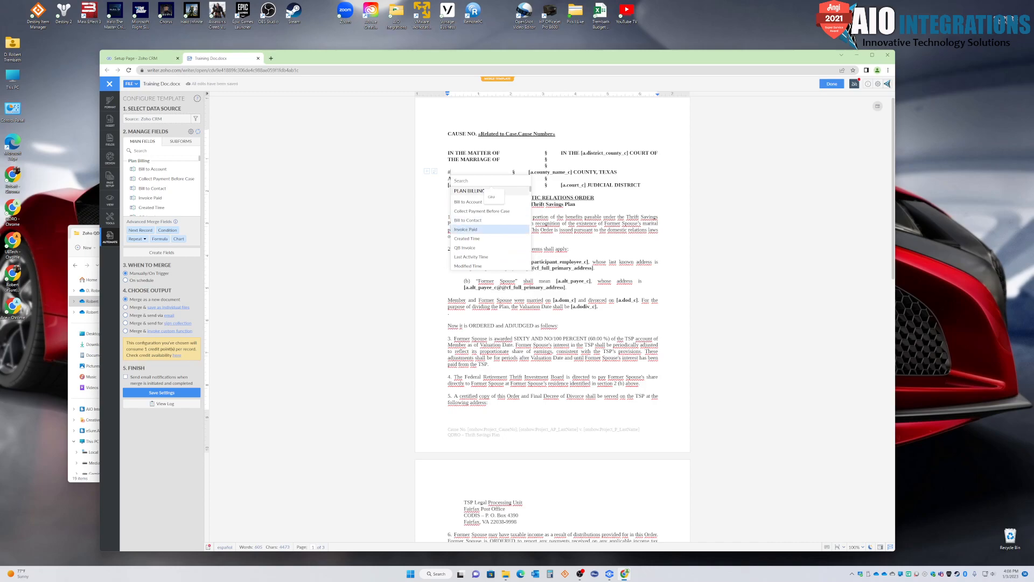
pyautogui.scroll(-4, 491, 235)
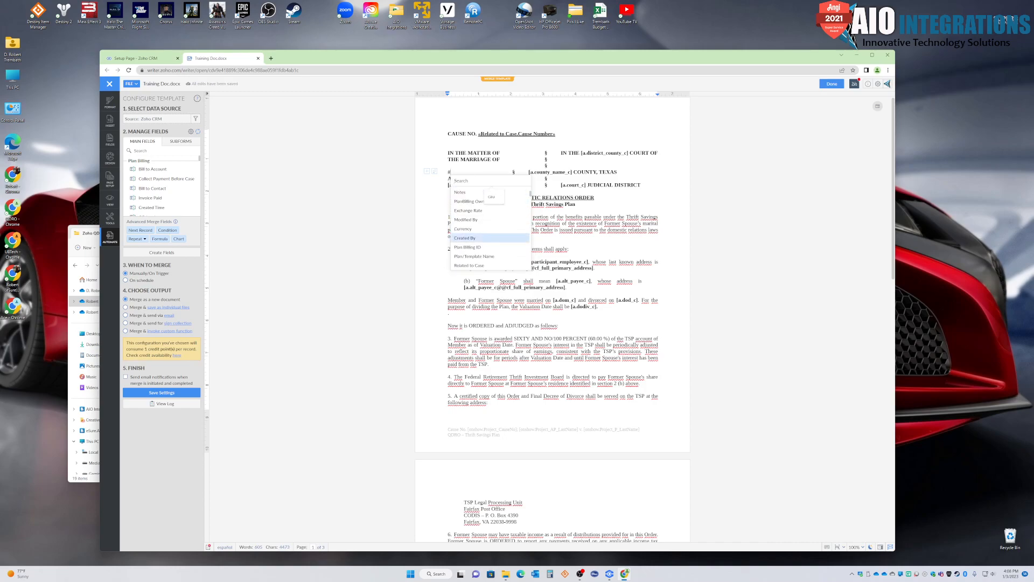
pyautogui.scroll(-3, 491, 236)
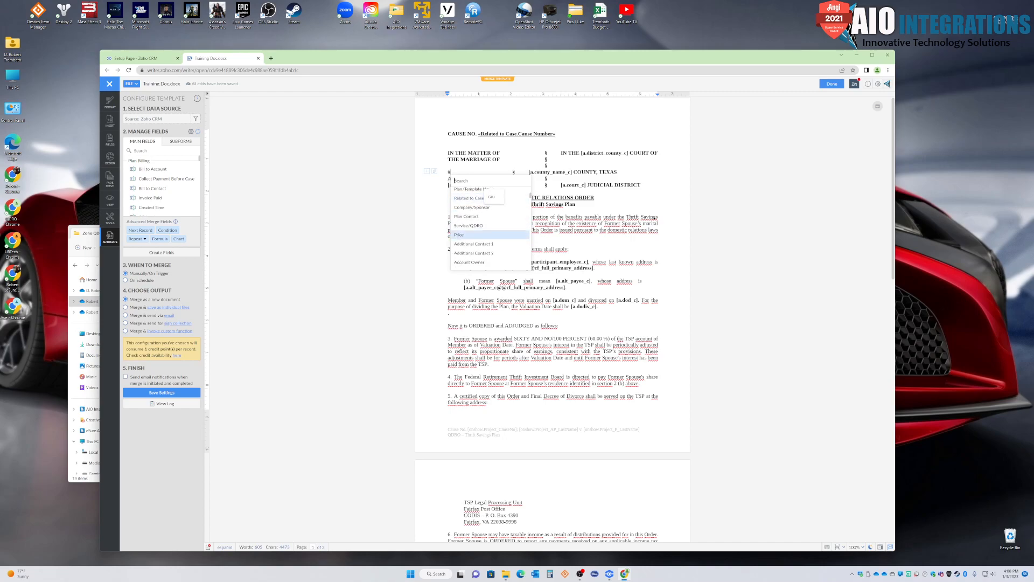
pyautogui.scroll(-4, 491, 236)
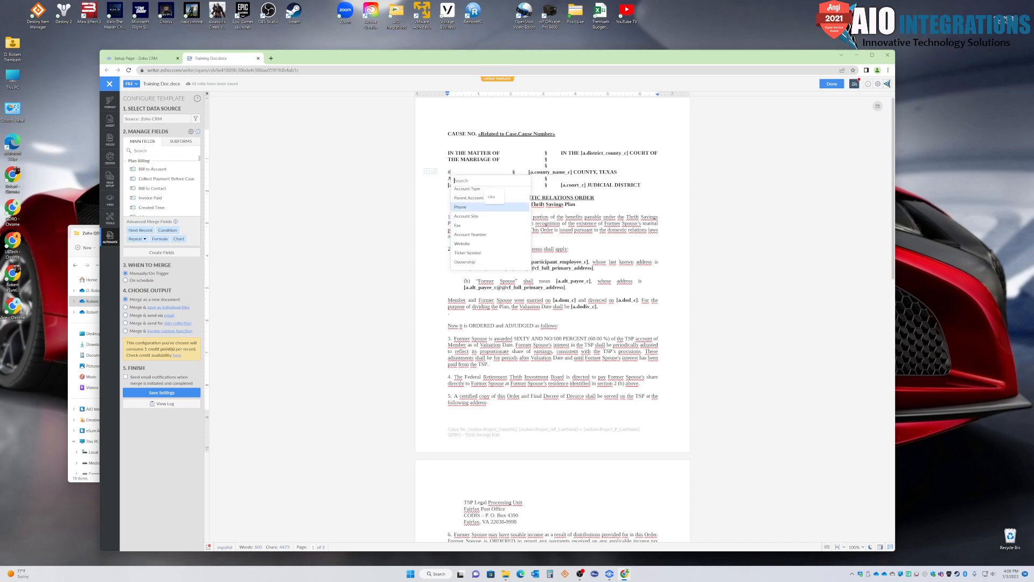
pyautogui.scroll(-2, 490, 237)
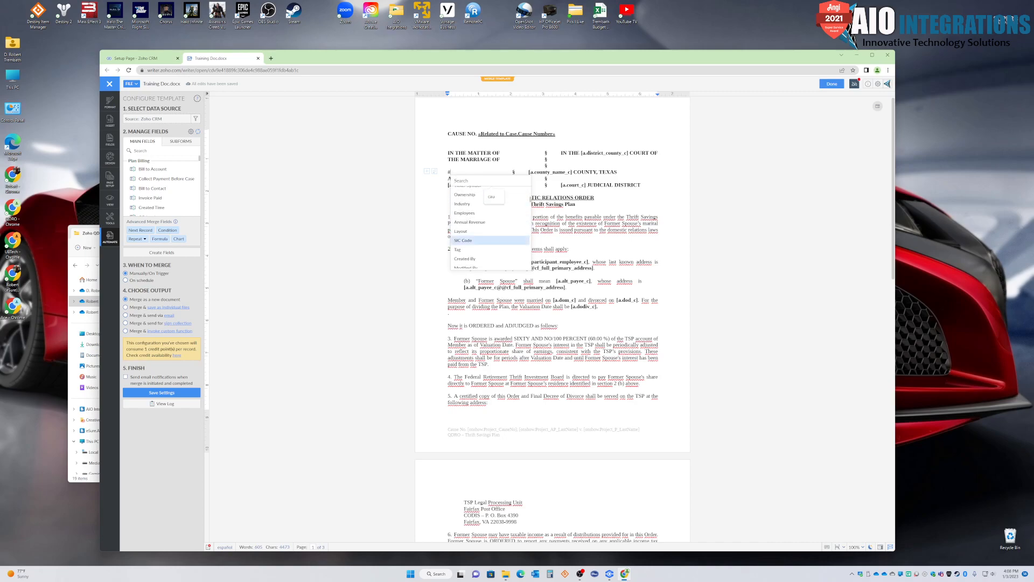
pyautogui.scroll(-6, 490, 240)
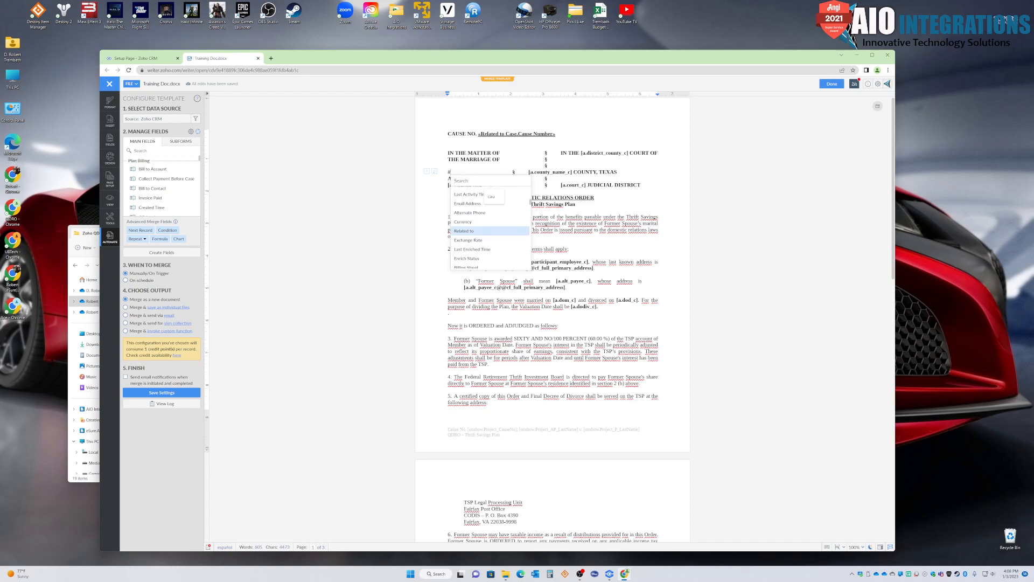
# - Search the merge fields for "alte" and insert the Bill to Account Alternate Phone field above "AND"
pyautogui.write('alte')
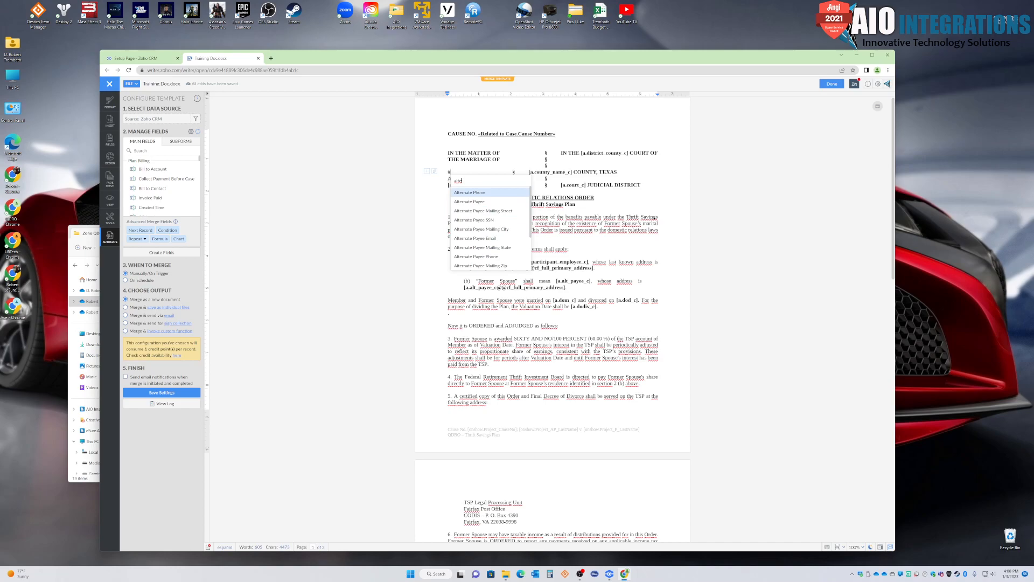
pyautogui.press('Return')
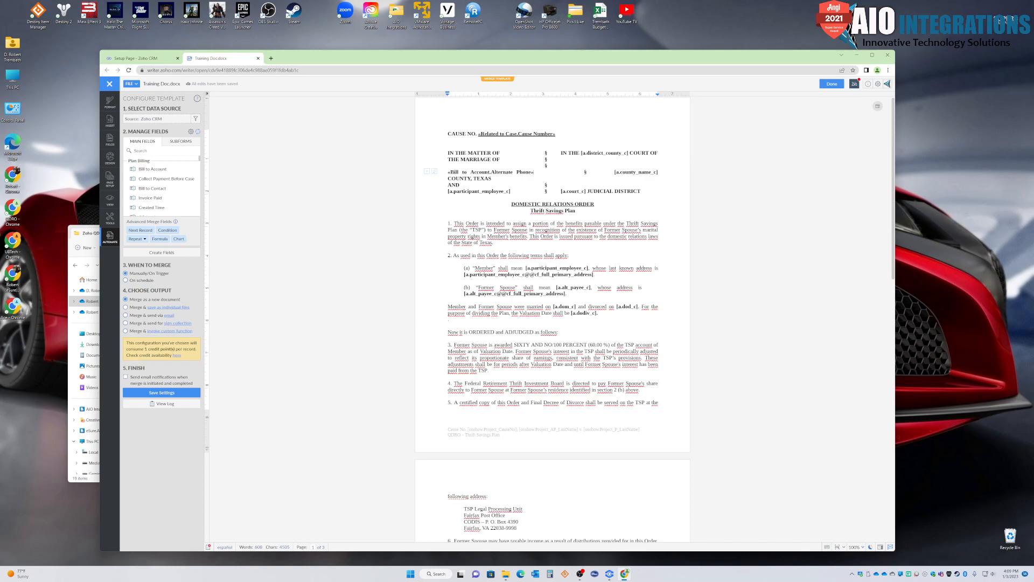
# - Delete the [a.participant_employee_c] placeholder below "AND" in the case caption
pyautogui.click(510, 191)
pyautogui.press('BackSpace')
pyautogui.press('BackSpace')
pyautogui.press('BackSpace')
pyautogui.press('BackSpace')
pyautogui.press('BackSpace')
pyautogui.press('BackSpace')
pyautogui.press('BackSpace')
pyautogui.press('BackSpace')
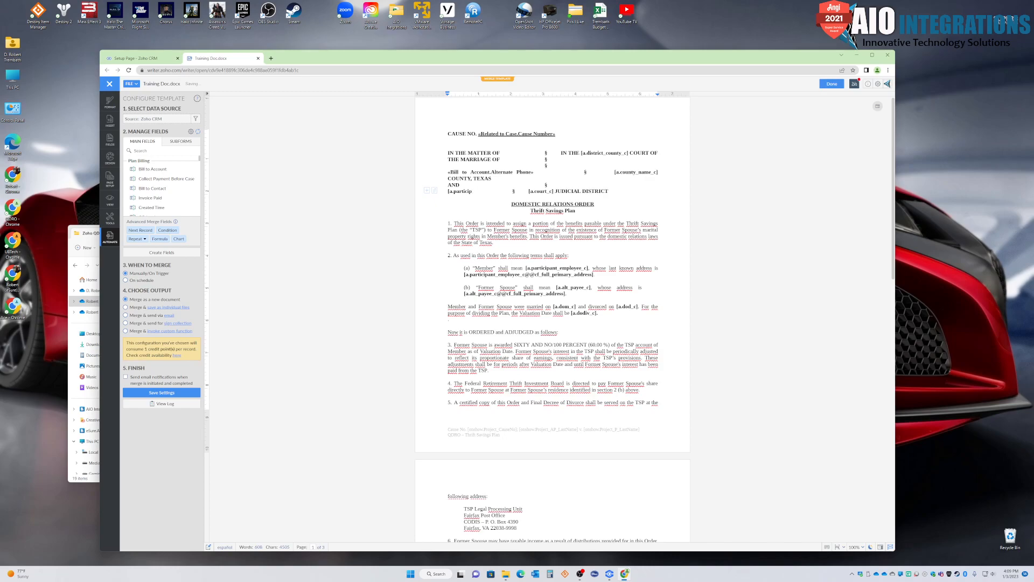
pyautogui.press('BackSpace')
pyautogui.press('BackSpace')
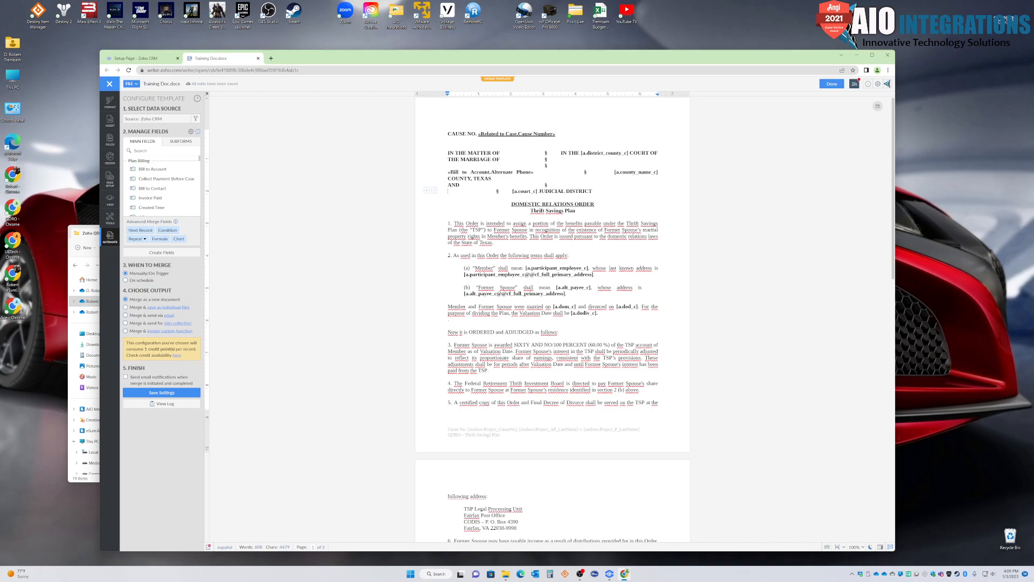
# - Search the merge fields for "part" and insert the Participant/Employee field on the cleared line below "AND"
pyautogui.write('# ')
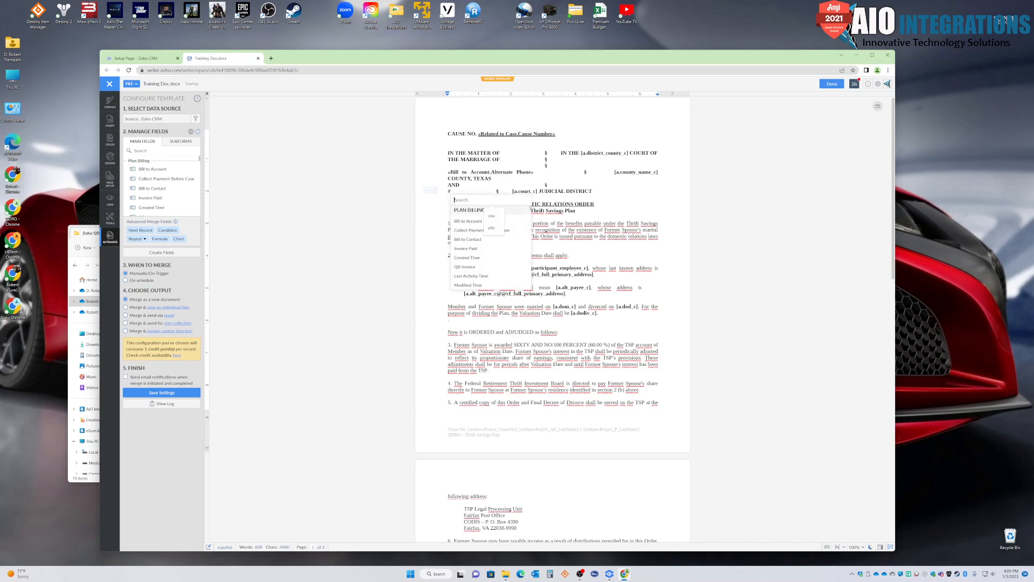
pyautogui.write('part')
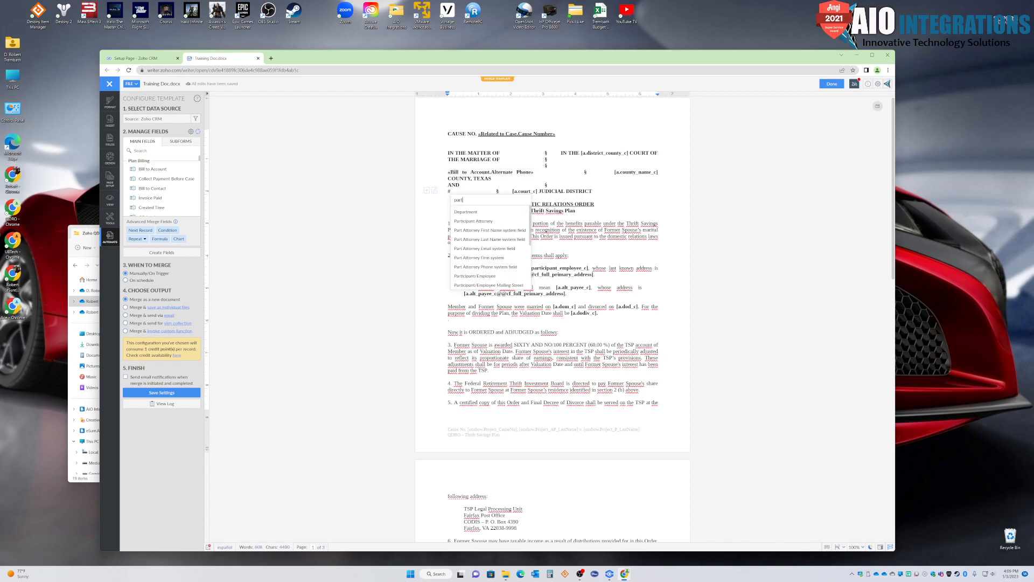
pyautogui.press('Down')
pyautogui.press('Down')
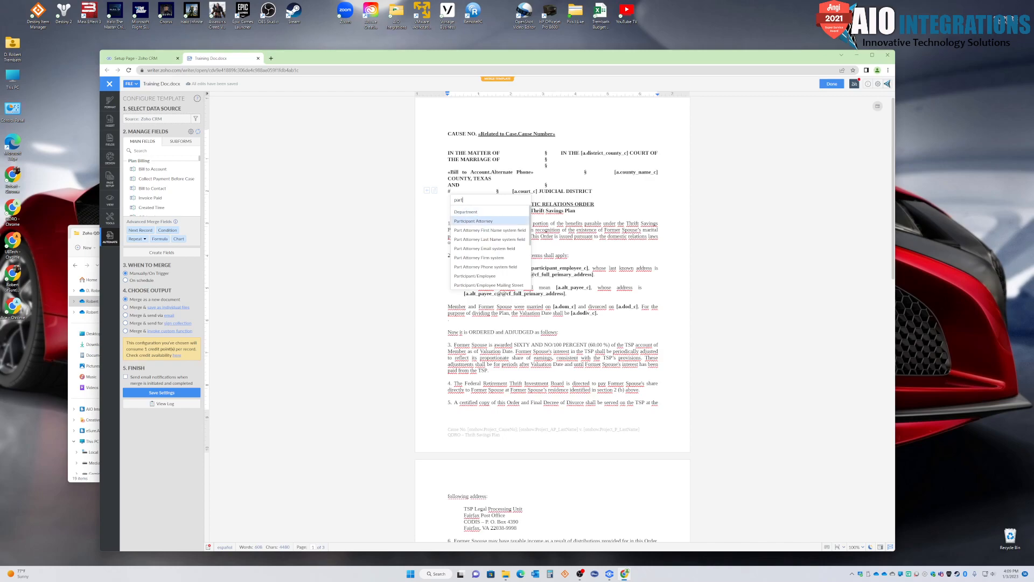
pyautogui.press('Down')
pyautogui.press('Down')
pyautogui.press('Down')
pyautogui.press('Down')
pyautogui.press('Down')
pyautogui.press('Down')
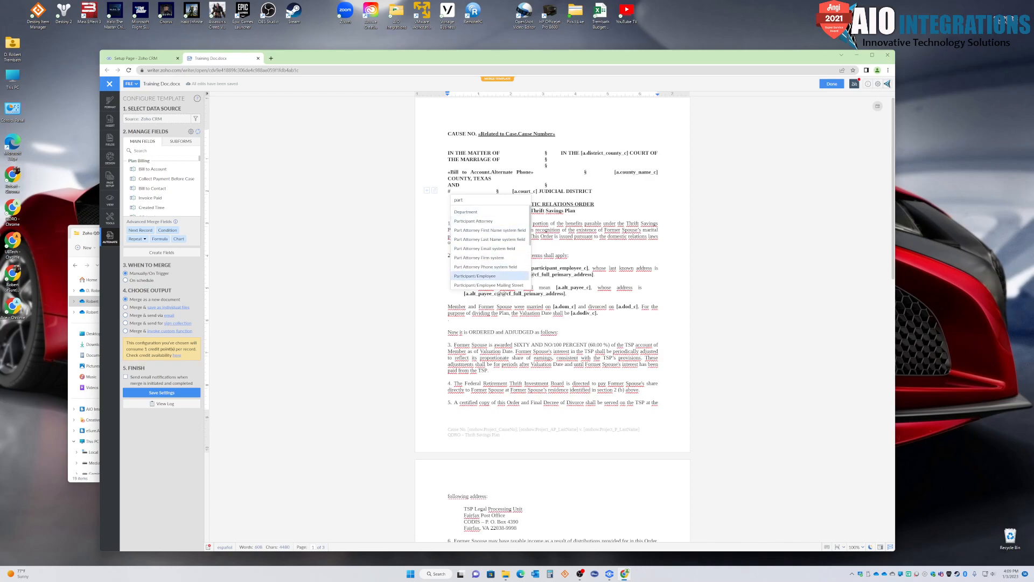
pyautogui.press('Return')
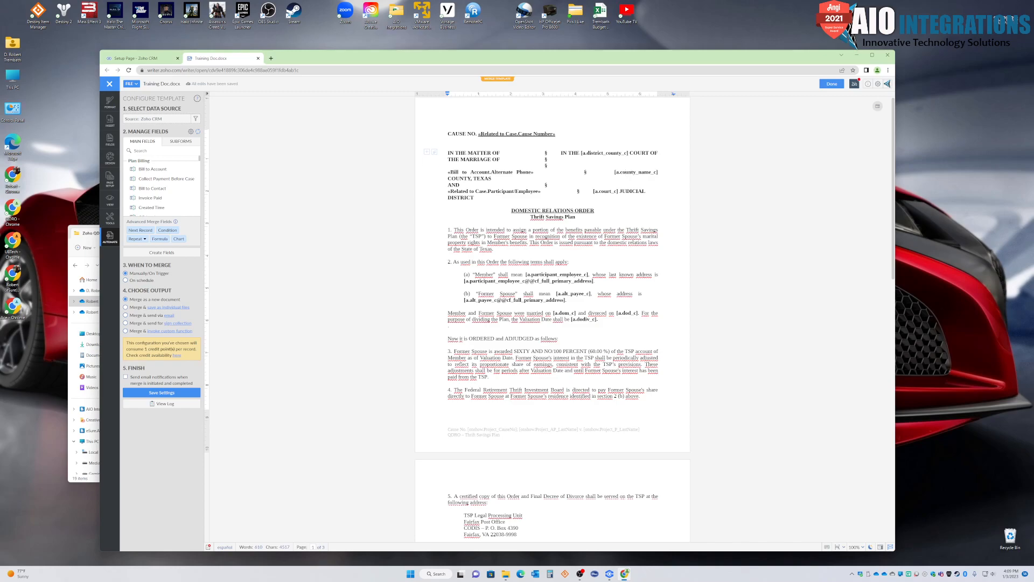
# - Replace the [a.district_county_c] placeholder before "COURT OF" in the case caption with the District/County merge field
pyautogui.press('BackSpace')
pyautogui.press('BackSpace')
pyautogui.press('BackSpace')
pyautogui.press('BackSpace')
pyautogui.press('BackSpace')
pyautogui.press('BackSpace')
pyautogui.press('BackSpace')
pyautogui.press('BackSpace')
pyautogui.press('BackSpace')
pyautogui.press('BackSpace')
pyautogui.press('BackSpace')
pyautogui.press('BackSpace')
pyautogui.press('BackSpace')
pyautogui.press('BackSpace')
pyautogui.press('BackSpace')
pyautogui.press('BackSpace')
pyautogui.press('BackSpace')
pyautogui.press('BackSpace')
pyautogui.press('BackSpace')
pyautogui.press('BackSpace')
pyautogui.press('BackSpace')
pyautogui.write('#')
pyautogui.write('di')
pyautogui.write('s')
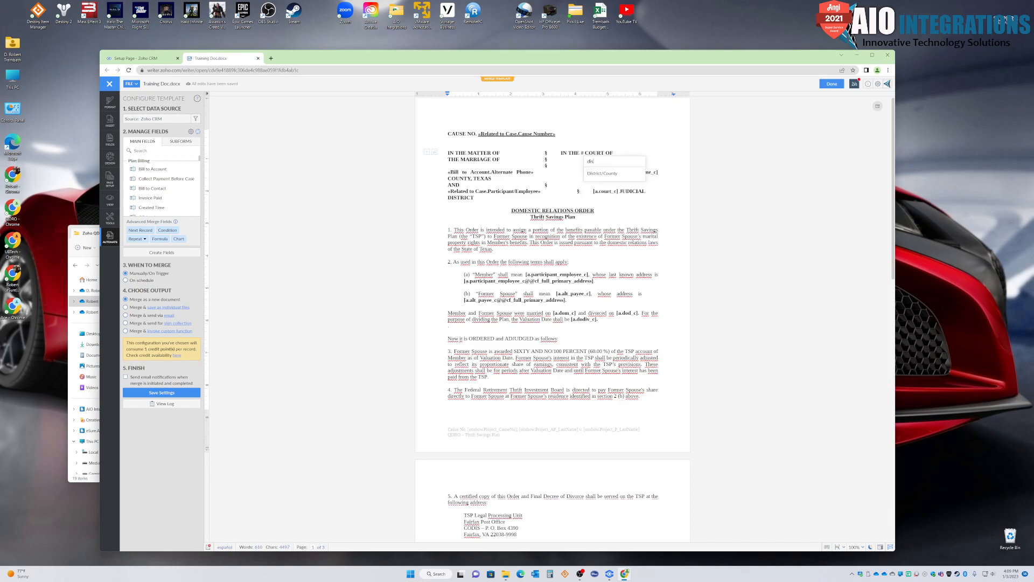
pyautogui.press('Return')
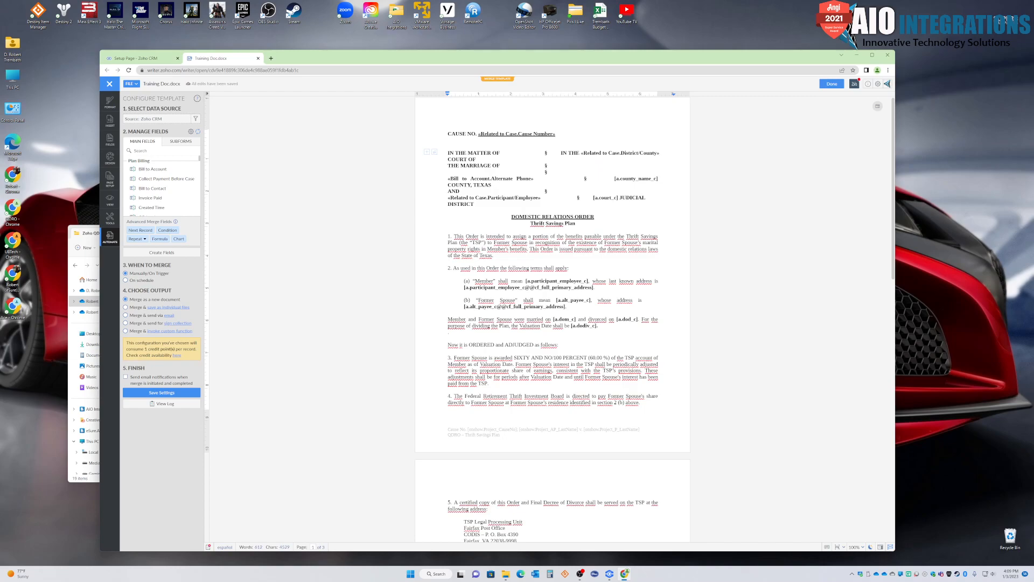
# - Delete the [a.county_name_c] placeholder before "COUNTY, TEXAS" in the case caption
pyautogui.press('BackSpace')
pyautogui.press('BackSpace')
pyautogui.press('BackSpace')
pyautogui.press('BackSpace')
pyautogui.press('BackSpace')
pyautogui.press('BackSpace')
pyautogui.press('BackSpace')
pyautogui.press('BackSpace')
pyautogui.press('BackSpace')
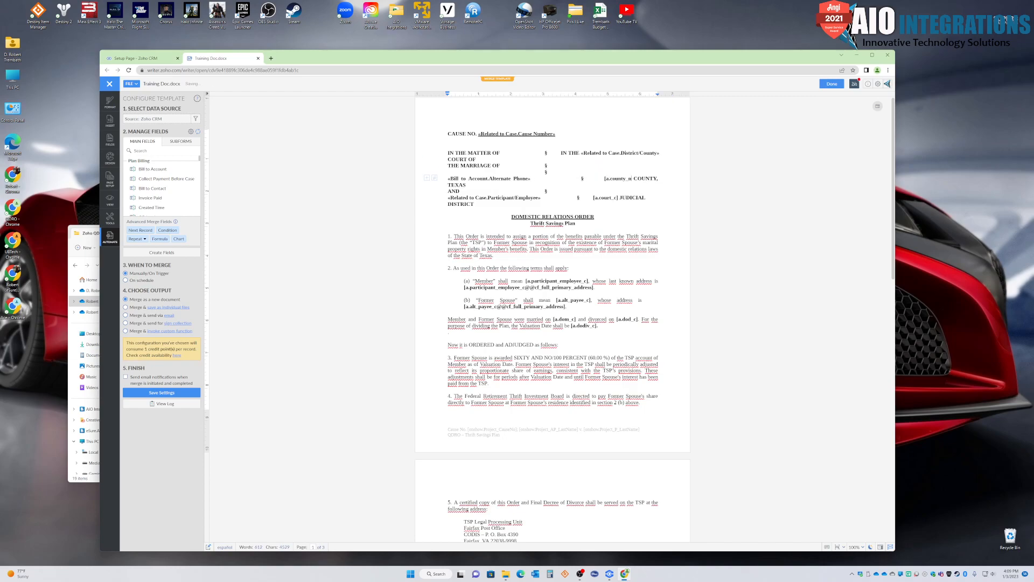
pyautogui.press('BackSpace')
pyautogui.press('BackSpace')
pyautogui.press('BackSpace')
pyautogui.press('BackSpace')
pyautogui.press('BackSpace')
pyautogui.press('BackSpace')
pyautogui.press('BackSpace')
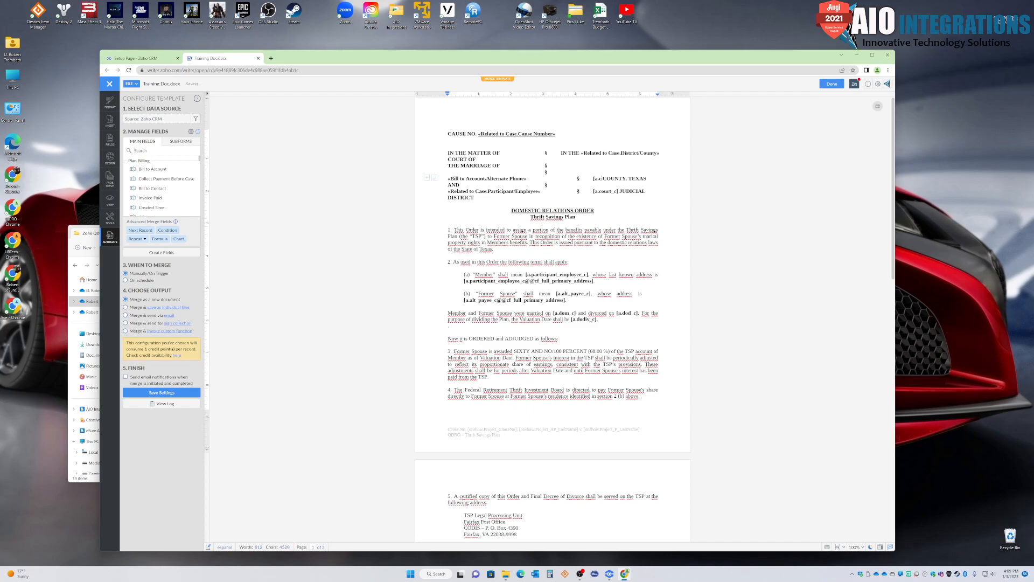
pyautogui.press('BackSpace')
# - Search the merge fields for "county" and insert the County Name field before "COUNTY, TEXAS"
pyautogui.write('#')
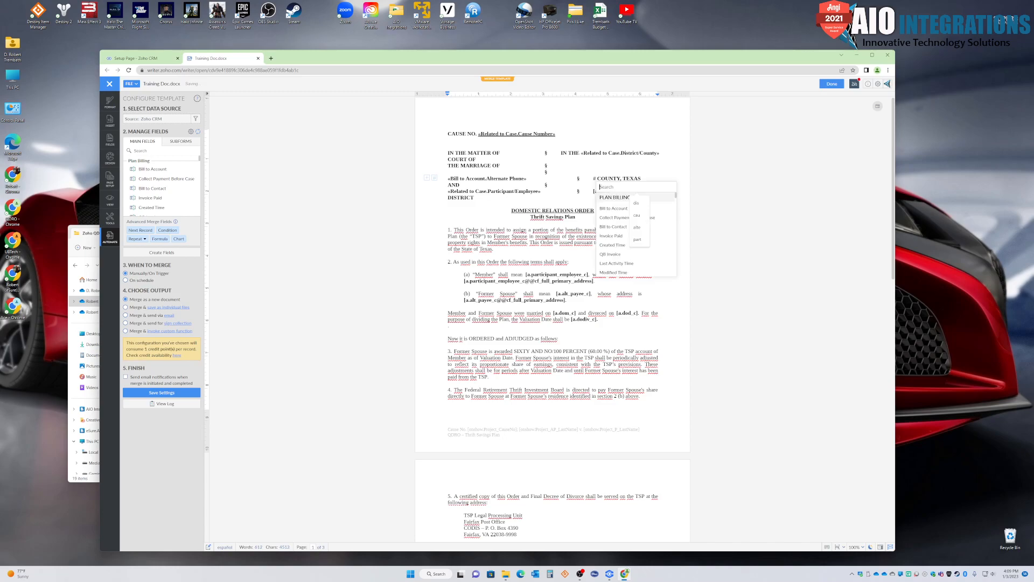
pyautogui.write('cou')
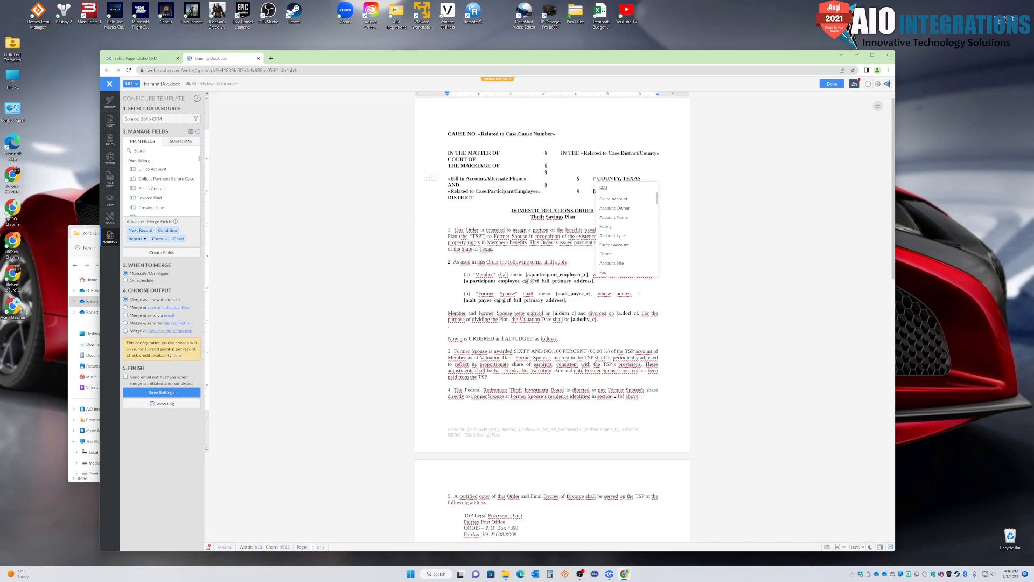
pyautogui.write('nt')
pyautogui.press('Down')
pyautogui.press('Down')
pyautogui.press('Down')
pyautogui.press('Down')
pyautogui.press('Down')
pyautogui.press('Down')
pyautogui.press('Down')
pyautogui.press('Down')
pyautogui.press('Down')
pyautogui.press('Down')
pyautogui.press('Down')
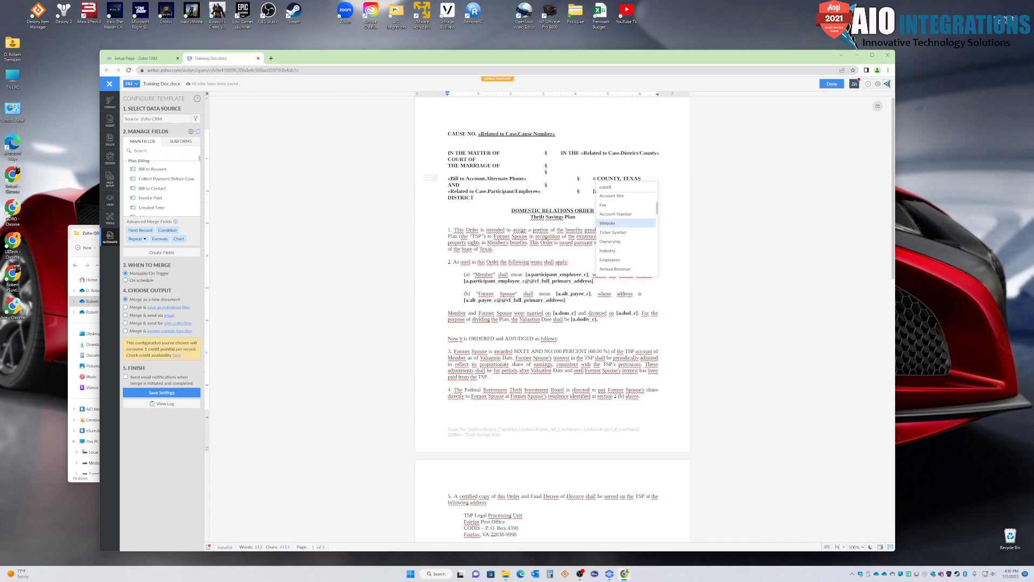
pyautogui.press('Down')
pyautogui.press('Down')
pyautogui.press('Down')
pyautogui.press('Down')
pyautogui.press('Down')
pyautogui.press('Down')
pyautogui.press('Down')
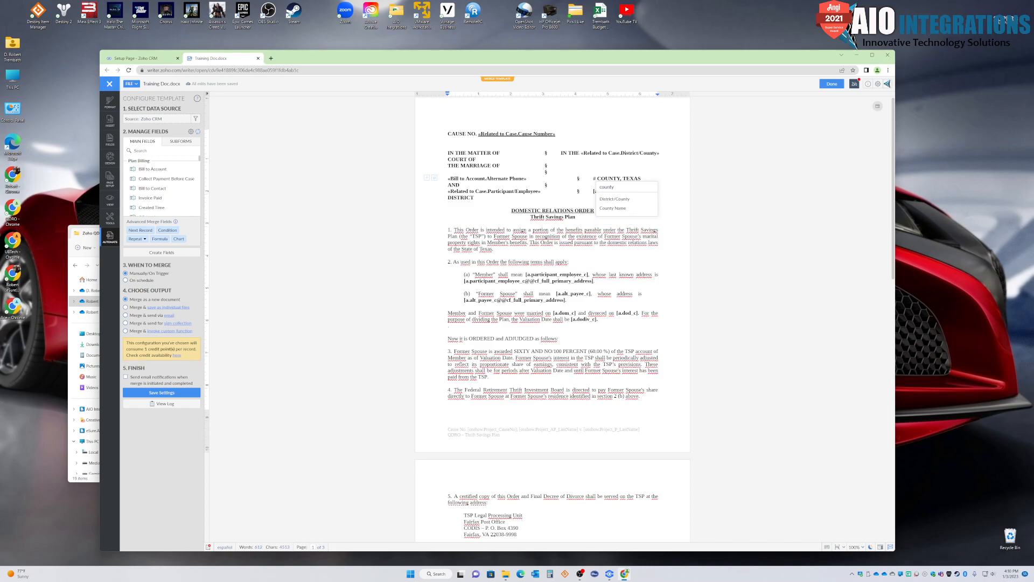
pyautogui.press('Down')
pyautogui.press('Down')
pyautogui.press('Return')
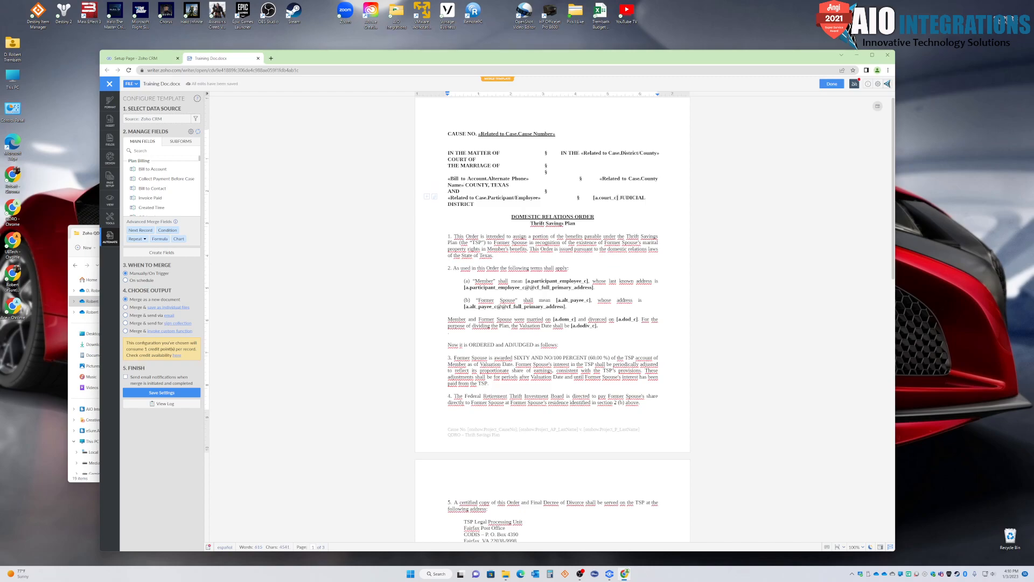
# - Replace the [a.court_c] placeholder before "JUDICIAL DISTRICT" with the Court Number merge field
pyautogui.press('BackSpace')
pyautogui.press('BackSpace')
pyautogui.press('BackSpace')
pyautogui.press('BackSpace')
pyautogui.press('BackSpace')
pyautogui.press('BackSpace')
pyautogui.press('BackSpace')
pyautogui.press('BackSpace')
pyautogui.press('BackSpace')
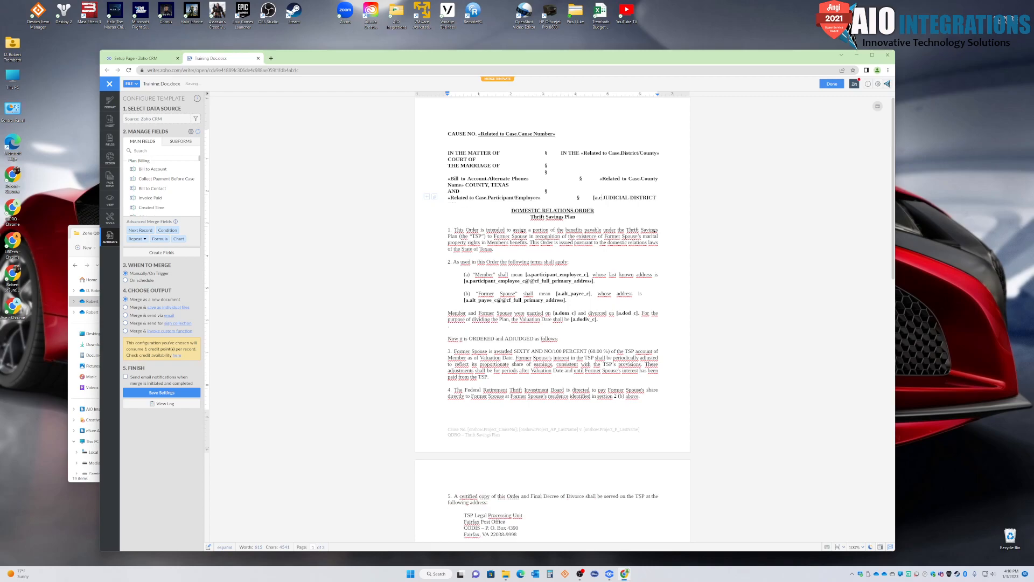
pyautogui.press('BackSpace')
pyautogui.press('BackSpace')
pyautogui.write('#')
pyautogui.write('court')
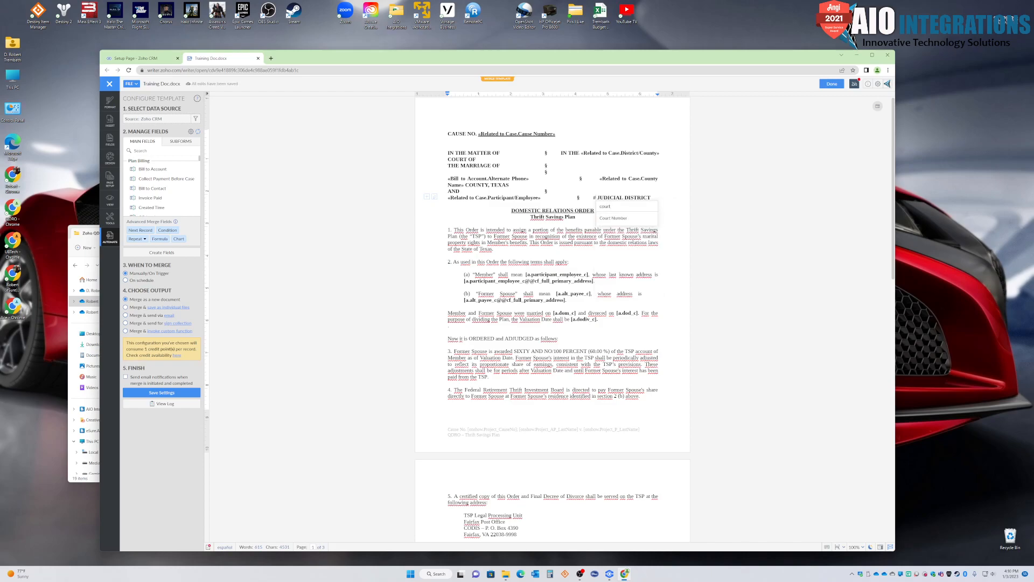
pyautogui.press('Return')
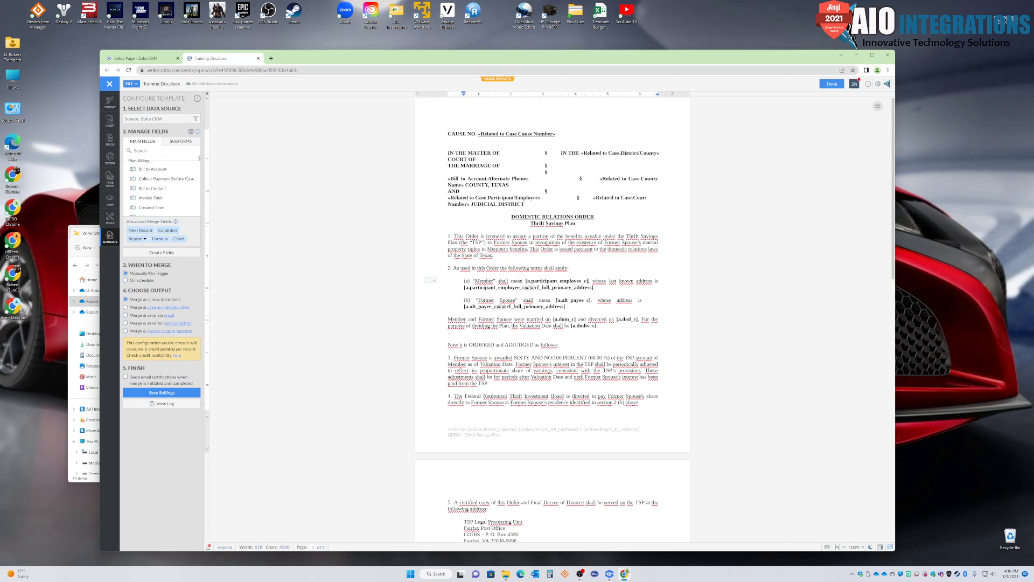
# - Replace the [a.participant_employee_c] placeholder after "Member" shall mean in paragraph 2(a) with the Participant/Employee merge field
pyautogui.press('BackSpace')
pyautogui.press('BackSpace')
pyautogui.press('BackSpace')
pyautogui.press('BackSpace')
pyautogui.press('BackSpace')
pyautogui.press('BackSpace')
pyautogui.press('BackSpace')
pyautogui.press('BackSpace')
pyautogui.press('BackSpace')
pyautogui.press('BackSpace')
pyautogui.press('BackSpace')
pyautogui.press('BackSpace')
pyautogui.press('BackSpace')
pyautogui.press('BackSpace')
pyautogui.press('BackSpace')
pyautogui.press('BackSpace')
pyautogui.press('BackSpace')
pyautogui.press('BackSpace')
pyautogui.press('BackSpace')
pyautogui.press('BackSpace')
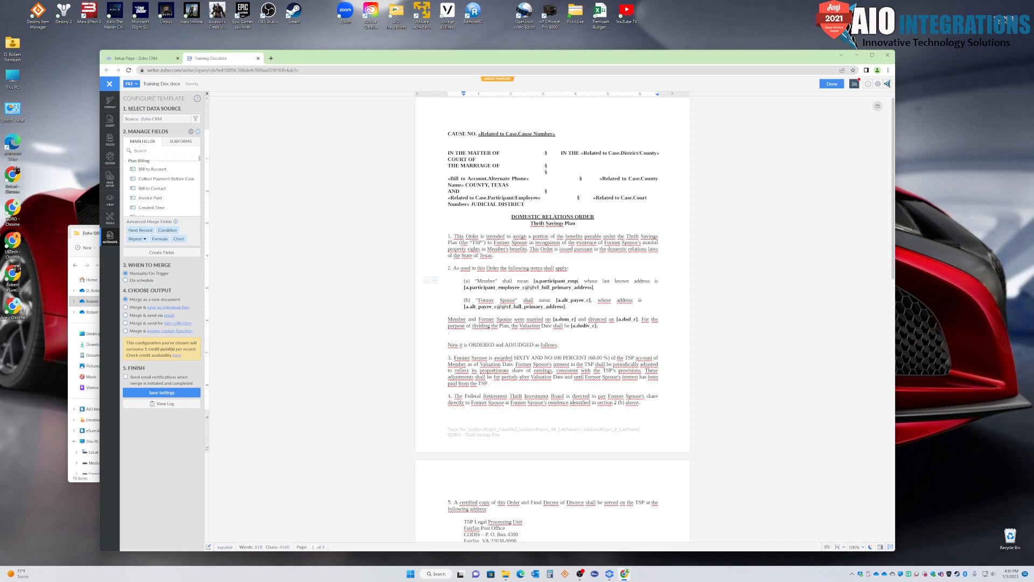
pyautogui.press('BackSpace')
pyautogui.press('BackSpace')
pyautogui.press('BackSpace')
pyautogui.press('BackSpace')
pyautogui.press('BackSpace')
pyautogui.write('#')
pyautogui.write('part')
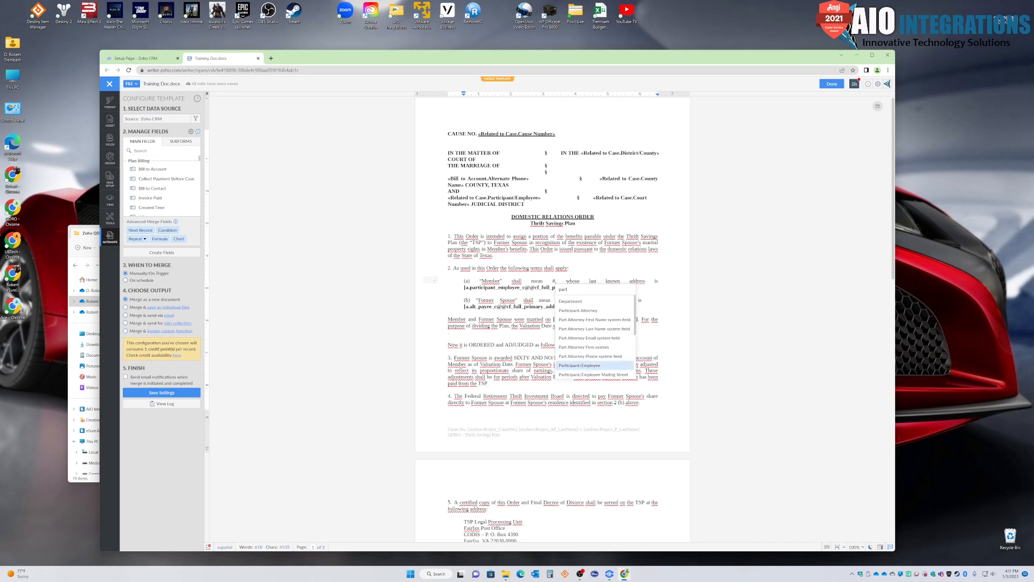
pyautogui.click(579, 365)
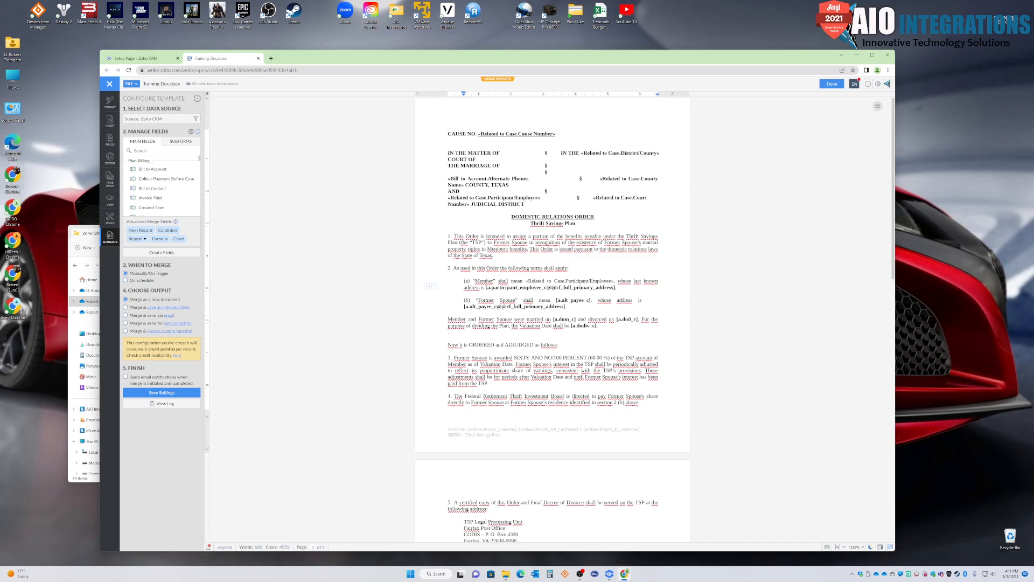
# - Replace the member's full primary address placeholder in paragraph 2(a) with the Participant/Employee Mailing Street merge field
pyautogui.press('BackSpace')
pyautogui.press('BackSpace')
pyautogui.press('BackSpace')
pyautogui.press('BackSpace')
pyautogui.press('BackSpace')
pyautogui.press('BackSpace')
pyautogui.press('BackSpace')
pyautogui.press('BackSpace')
pyautogui.press('BackSpace')
pyautogui.press('BackSpace')
pyautogui.press('BackSpace')
pyautogui.press('BackSpace')
pyautogui.press('BackSpace')
pyautogui.press('BackSpace')
pyautogui.press('BackSpace')
pyautogui.press('BackSpace')
pyautogui.press('BackSpace')
pyautogui.press('BackSpace')
pyautogui.press('BackSpace')
pyautogui.press('BackSpace')
pyautogui.write('#p')
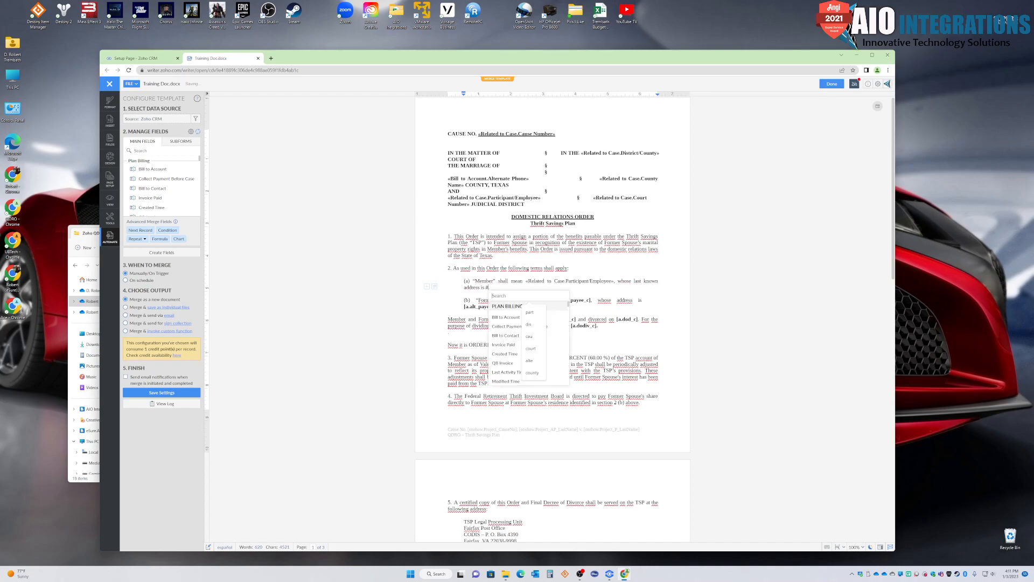
pyautogui.write('art')
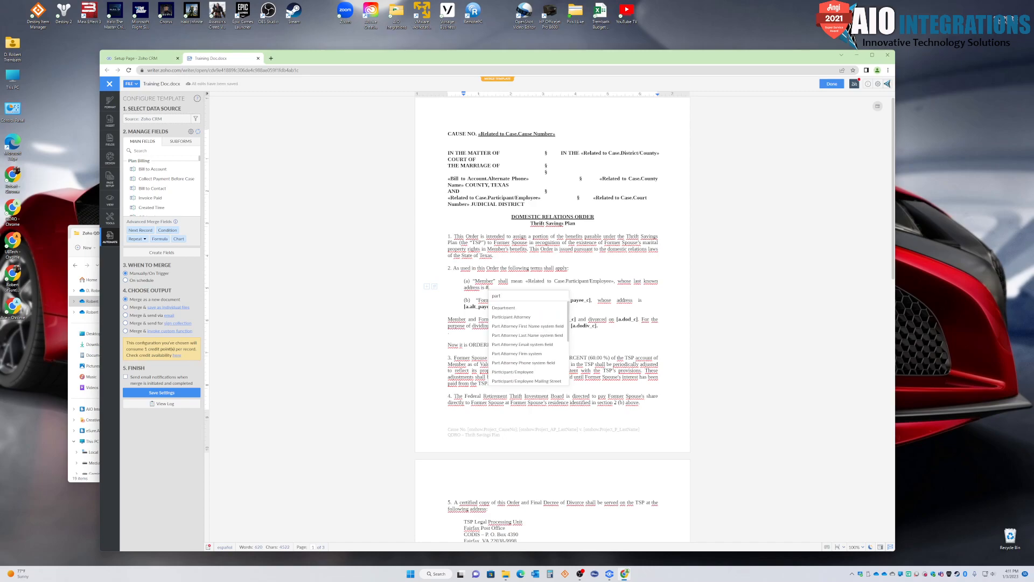
pyautogui.scroll(-2, 528, 322)
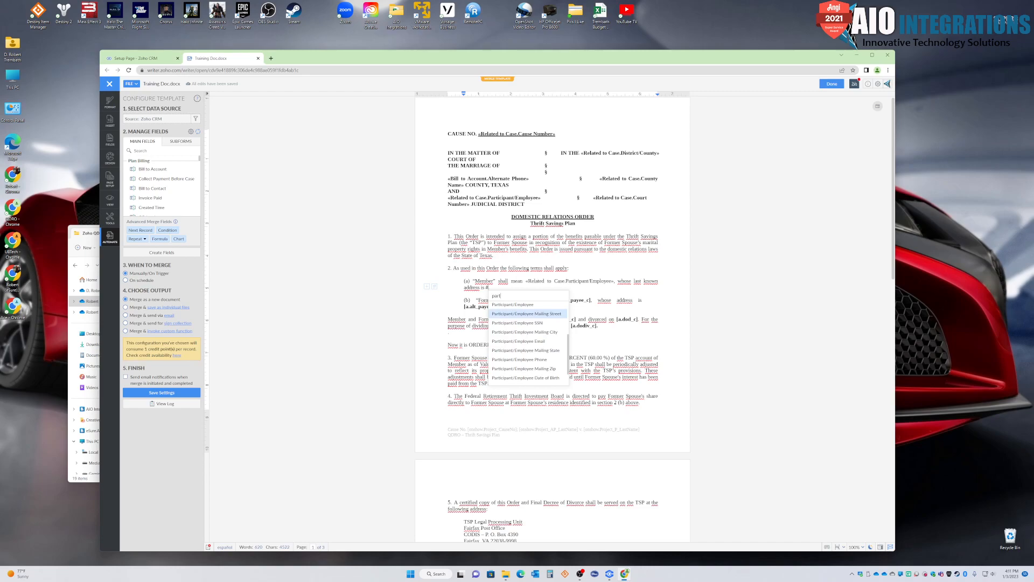
pyautogui.click(526, 314)
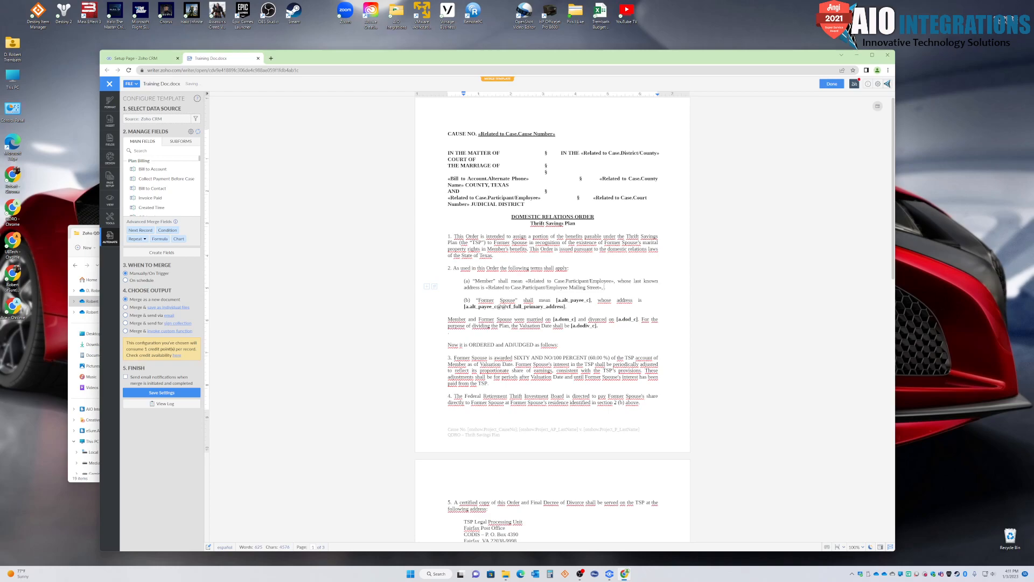
# - Add a comma and the Participant/Employee Mailing City merge field after the mailing street in paragraph 2(a)
pyautogui.write(', #')
pyautogui.write('part')
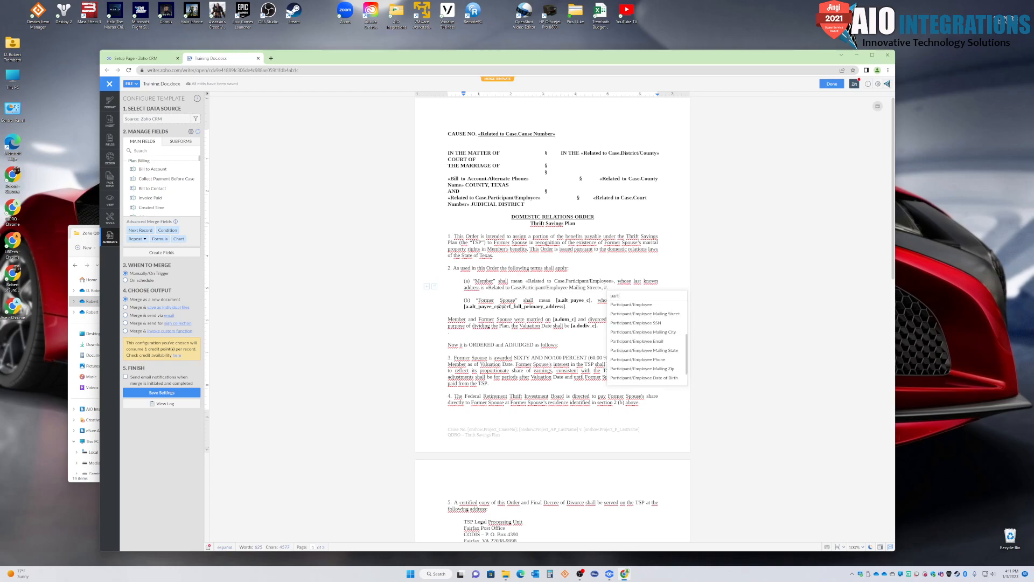
pyautogui.press('Down')
pyautogui.press('Down')
pyautogui.press('Return')
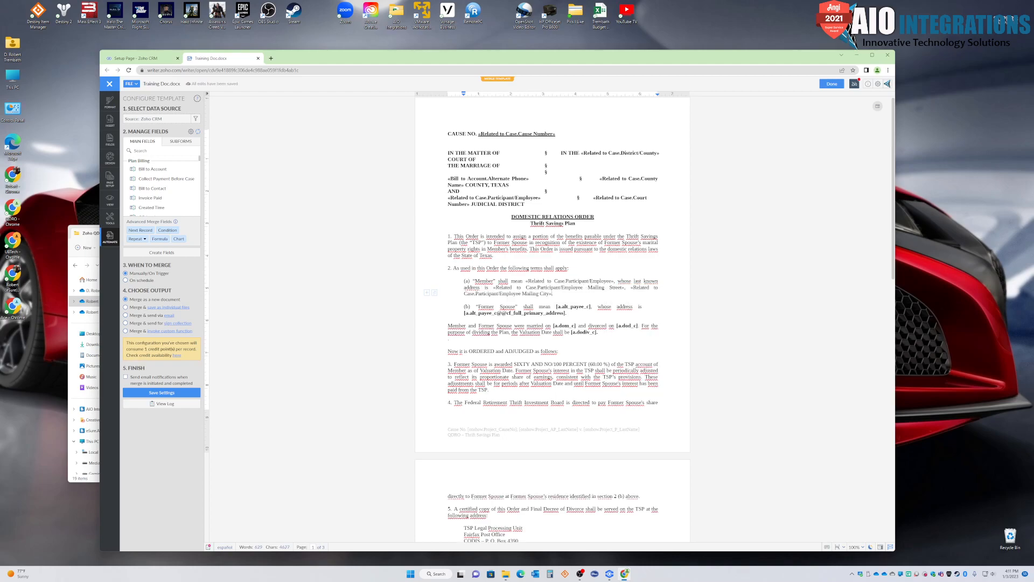
# - Add a comma and the Participant/Employee Mailing State merge field after the mailing city in paragraph 2(a)
pyautogui.write(',')
pyautogui.write('#')
pyautogui.write('part')
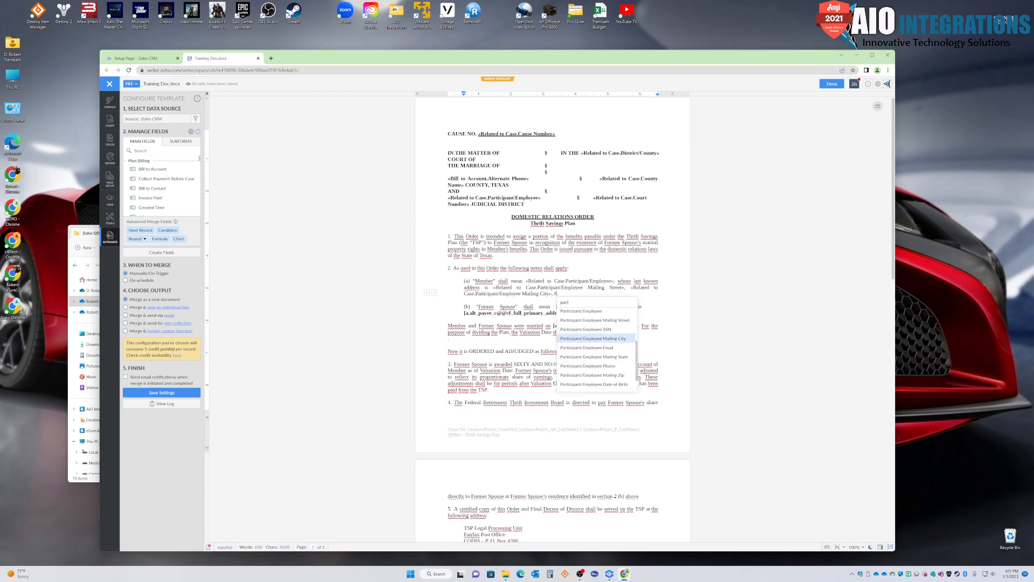
pyautogui.press('Return')
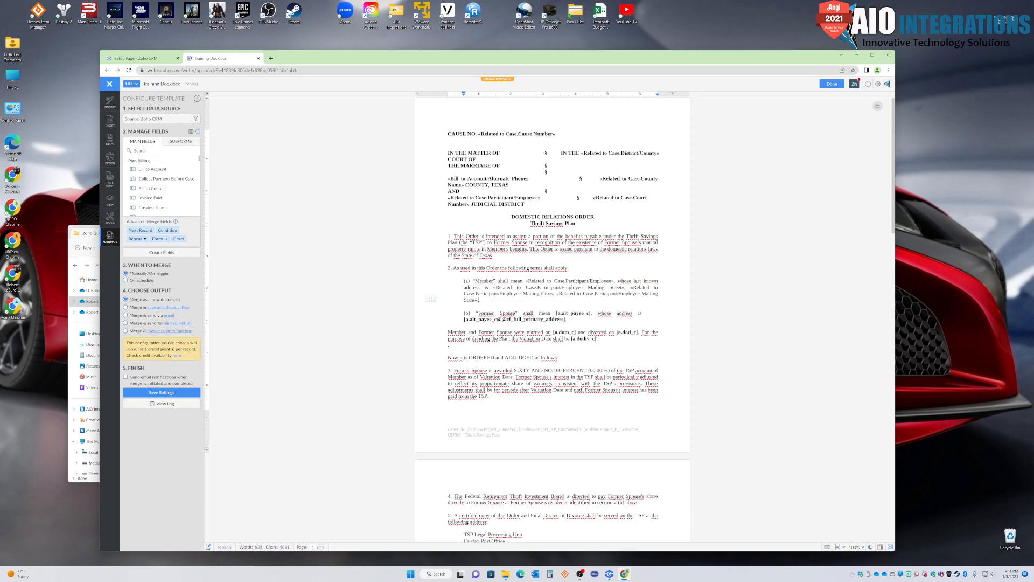
# - Search the merge fields for "part" and insert Participant/Employee Mailing Zip after the mailing state in paragraph 2(a)
pyautogui.write('#')
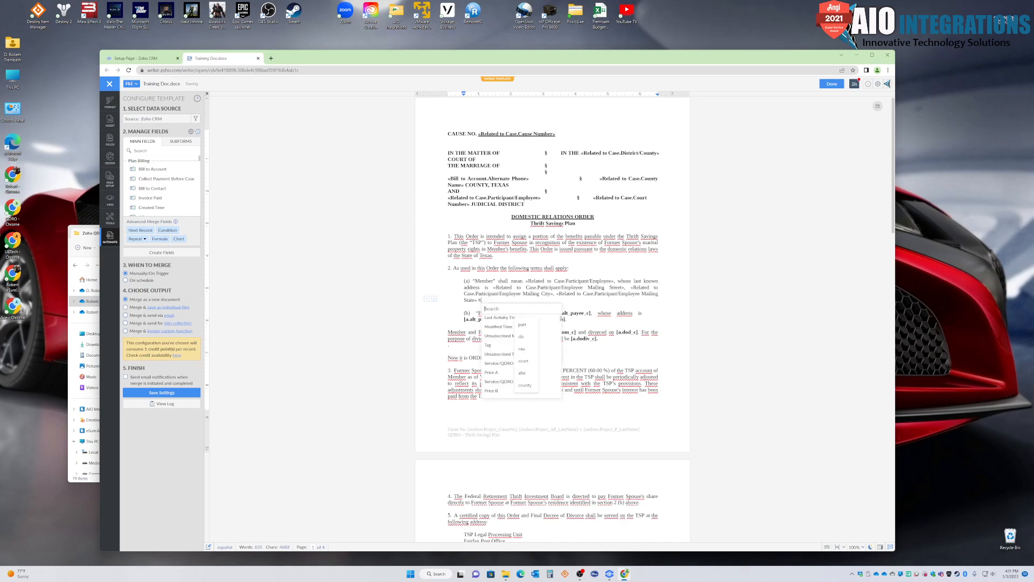
pyautogui.write('part')
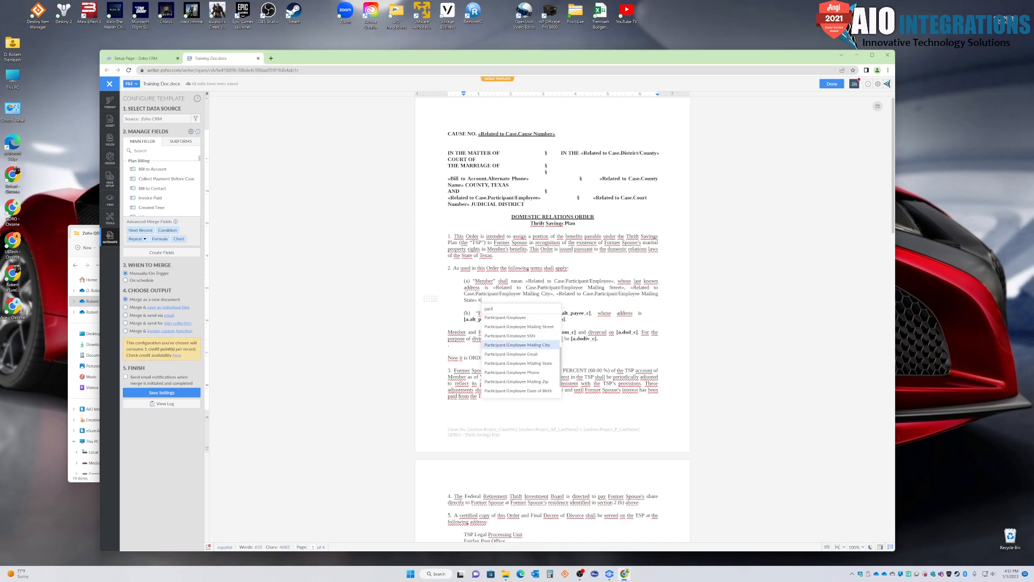
pyautogui.press('Down')
pyautogui.press('Down')
pyautogui.press('Down')
pyautogui.press('Down')
pyautogui.press('Return')
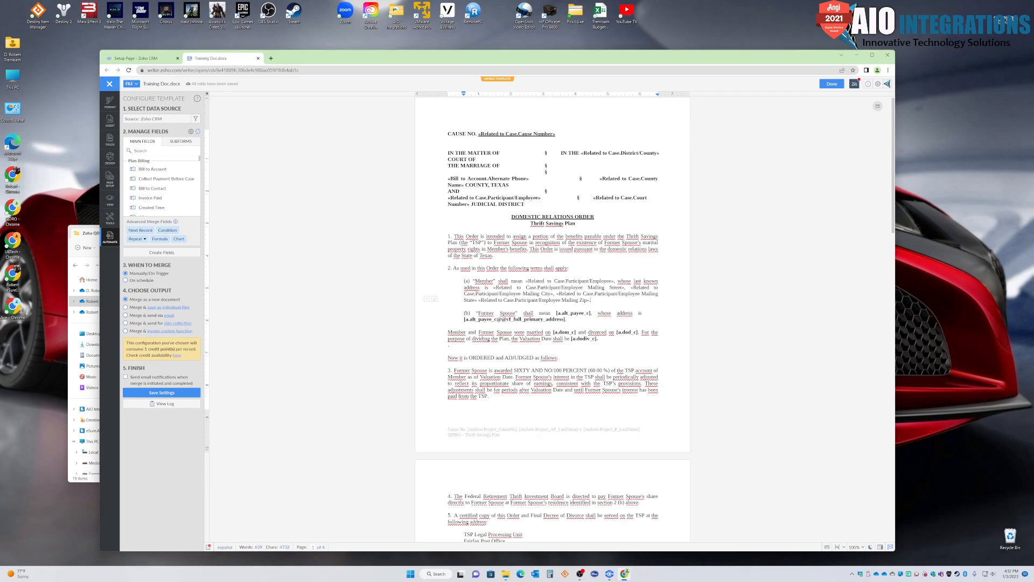
pyautogui.scroll(-4, 552, 318)
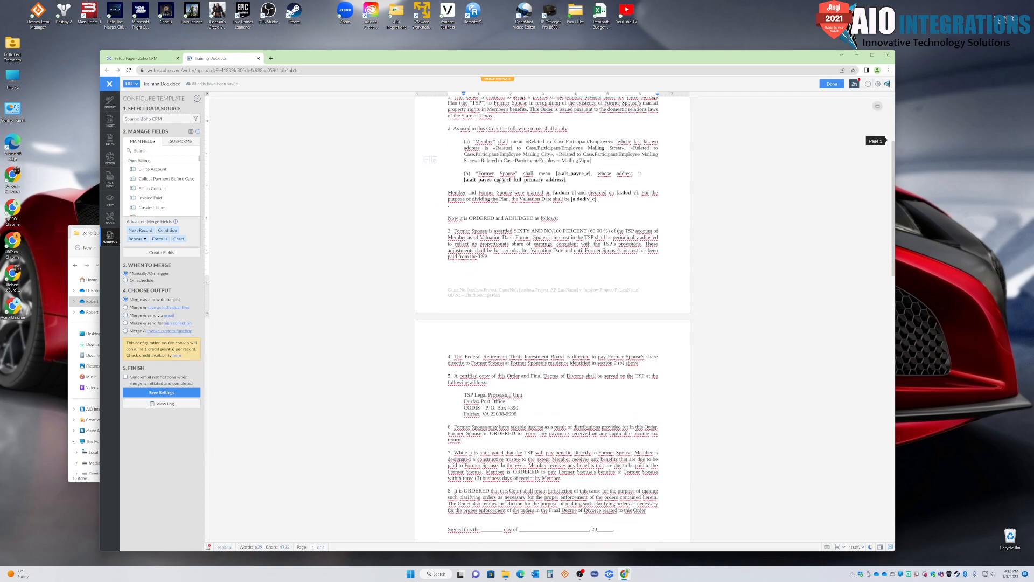
# - Replace the case number placeholder in the first page footer with the Related to Case Cause Number merge field
pyautogui.scroll(-1, 552, 318)
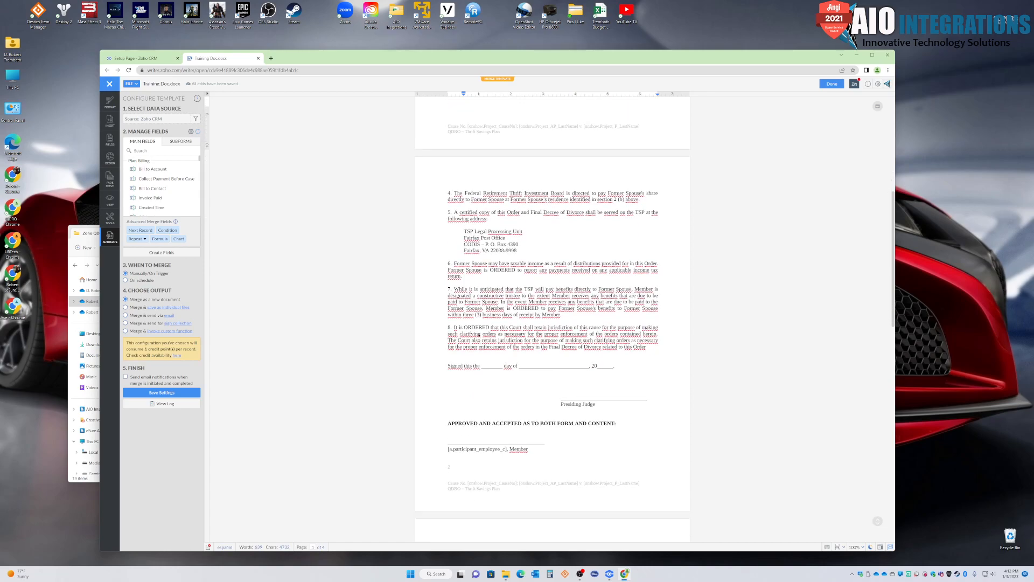
pyautogui.scroll(-5, 552, 318)
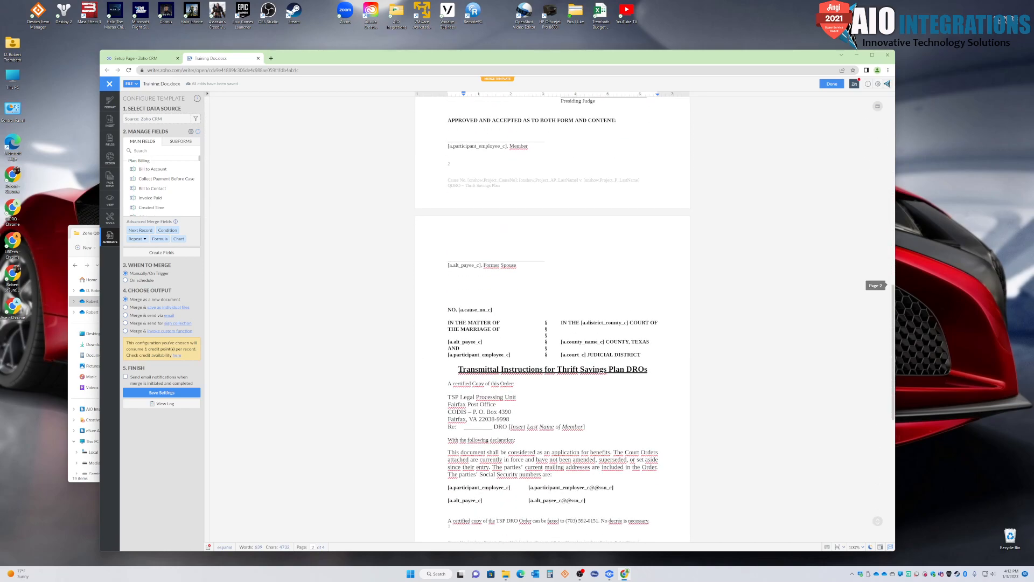
pyautogui.scroll(-2, 552, 318)
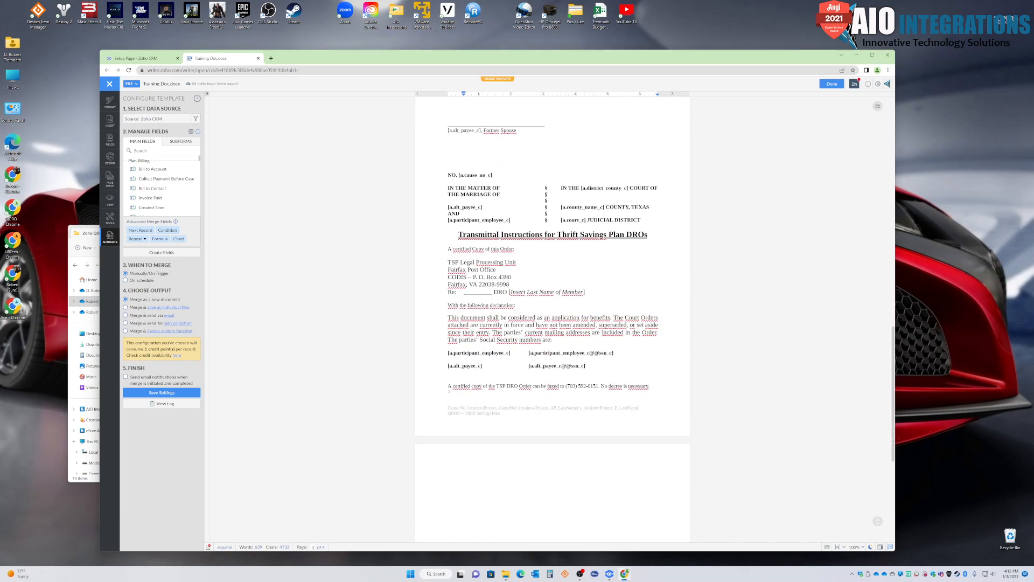
pyautogui.scroll(10, 552, 354)
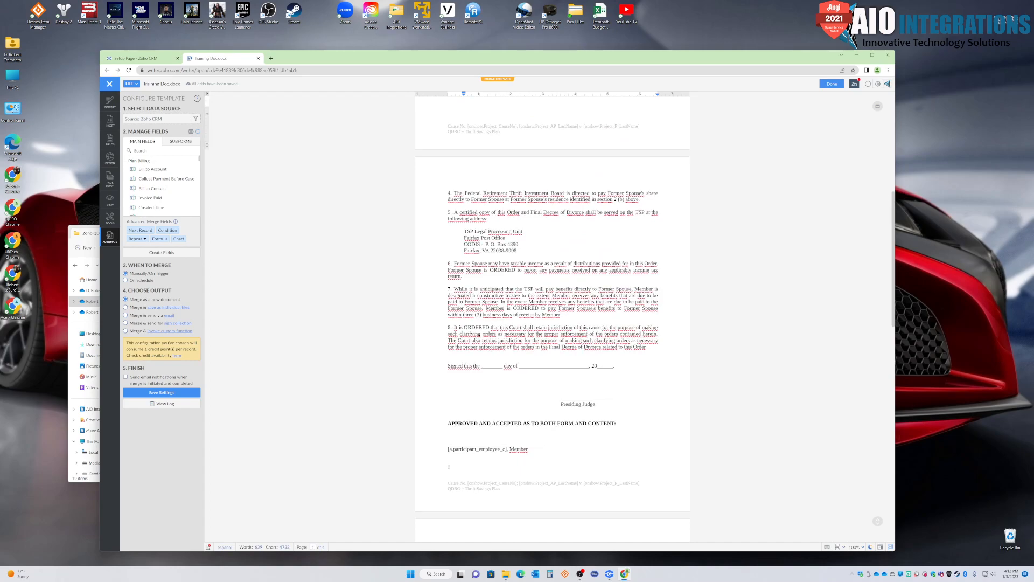
pyautogui.scroll(2, 552, 354)
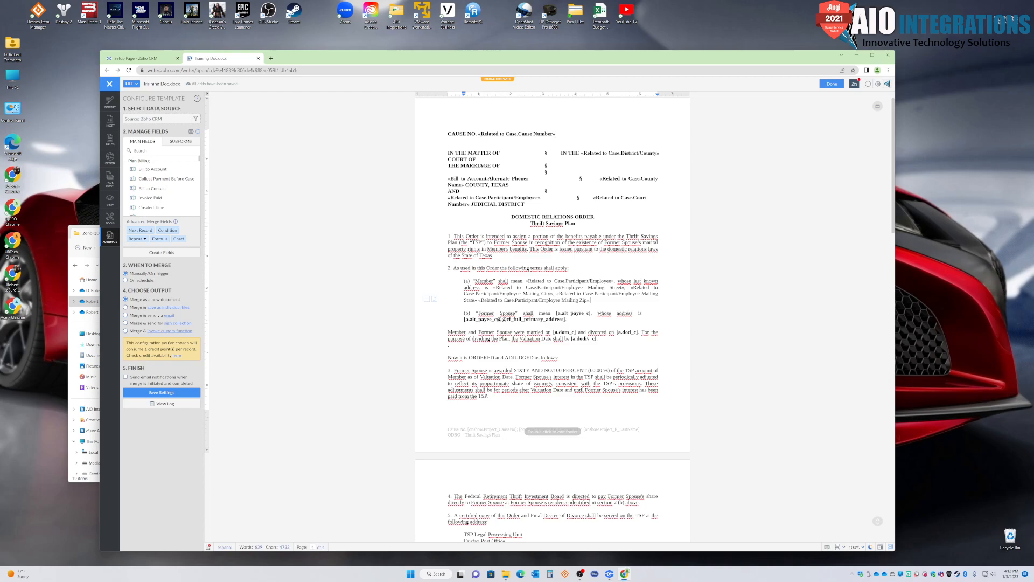
pyautogui.doubleClick(476, 429)
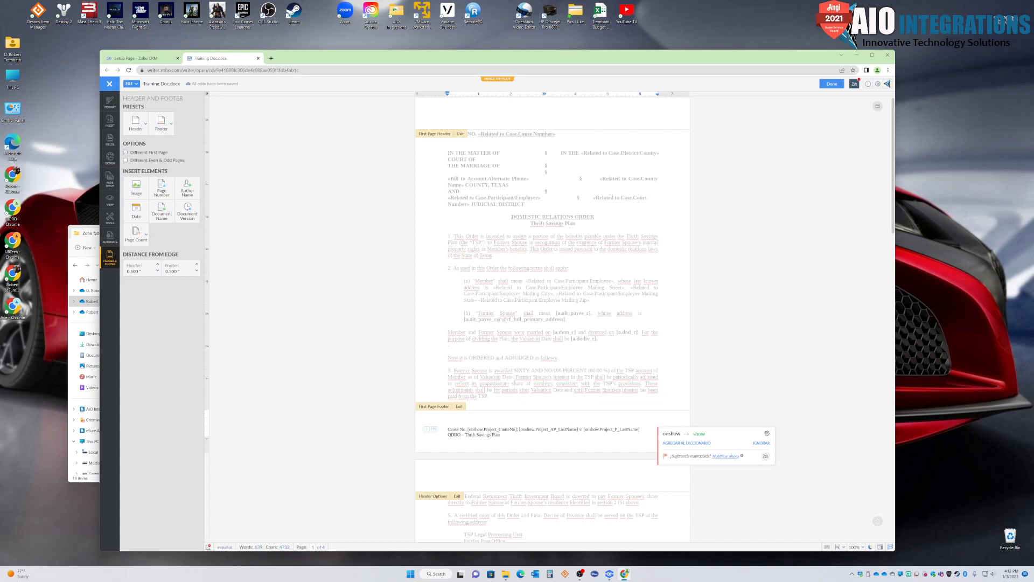
pyautogui.click(467, 429)
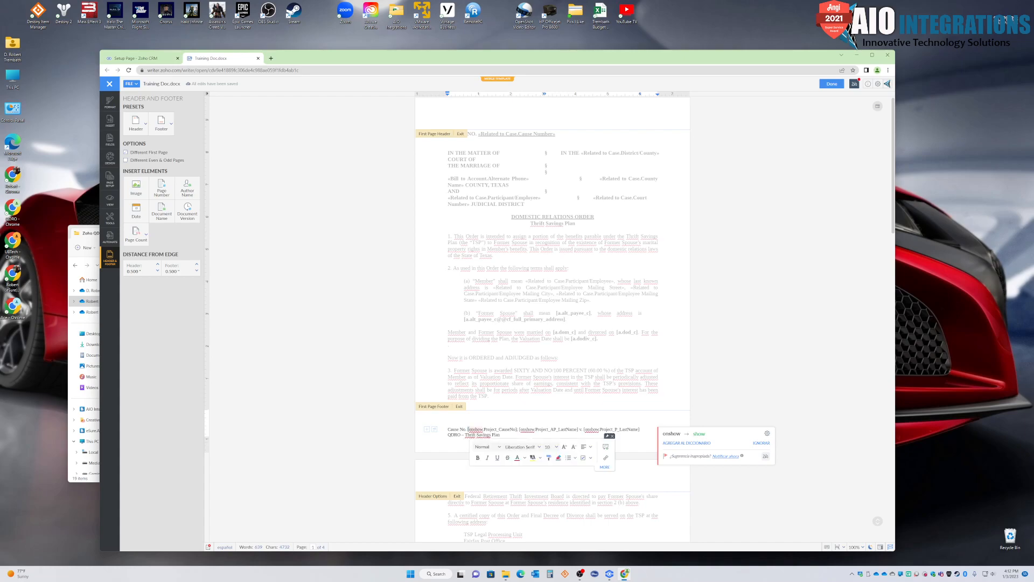
pyautogui.click(469, 429)
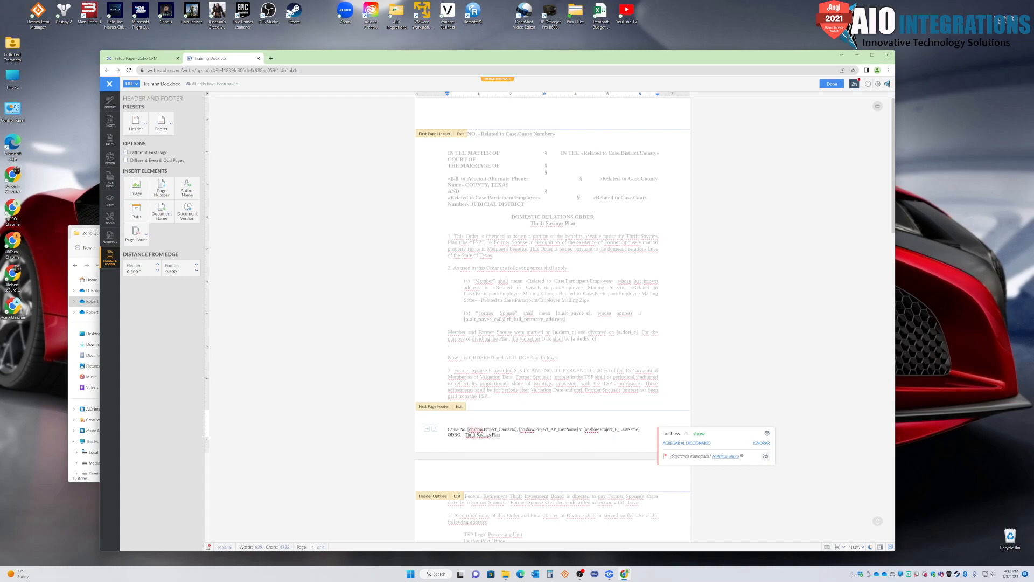
pyautogui.press('BackSpace')
pyautogui.press('BackSpace')
pyautogui.press('BackSpace')
pyautogui.press('BackSpace')
pyautogui.press('BackSpace')
pyautogui.press('BackSpace')
pyautogui.press('BackSpace')
pyautogui.press('BackSpace')
pyautogui.press('BackSpace')
pyautogui.press('BackSpace')
pyautogui.press('BackSpace')
pyautogui.press('BackSpace')
pyautogui.press('BackSpace')
pyautogui.press('BackSpace')
pyautogui.press('BackSpace')
pyautogui.press('BackSpace')
pyautogui.press('BackSpace')
pyautogui.press('BackSpace')
pyautogui.press('BackSpace')
pyautogui.press('BackSpace')
pyautogui.press('BackSpace')
pyautogui.press('BackSpace')
pyautogui.press('BackSpace')
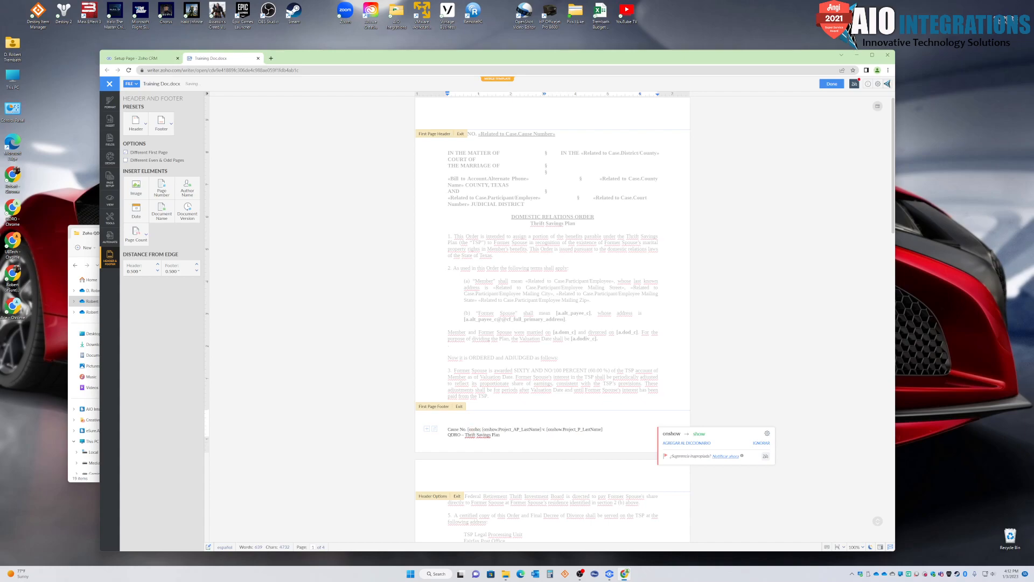
pyautogui.press('BackSpace')
pyautogui.write('#ca')
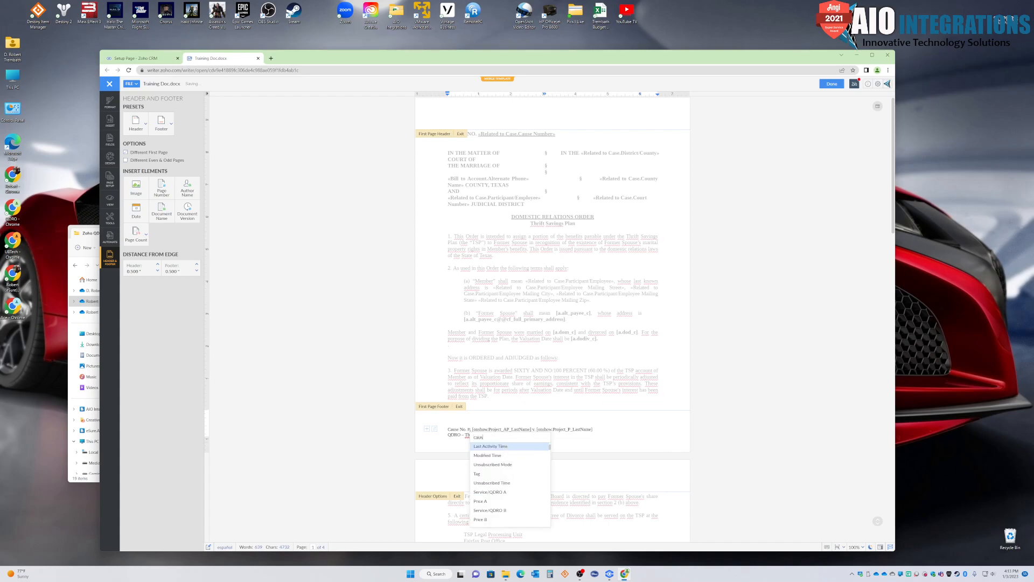
pyautogui.write('us')
pyautogui.press('Return')
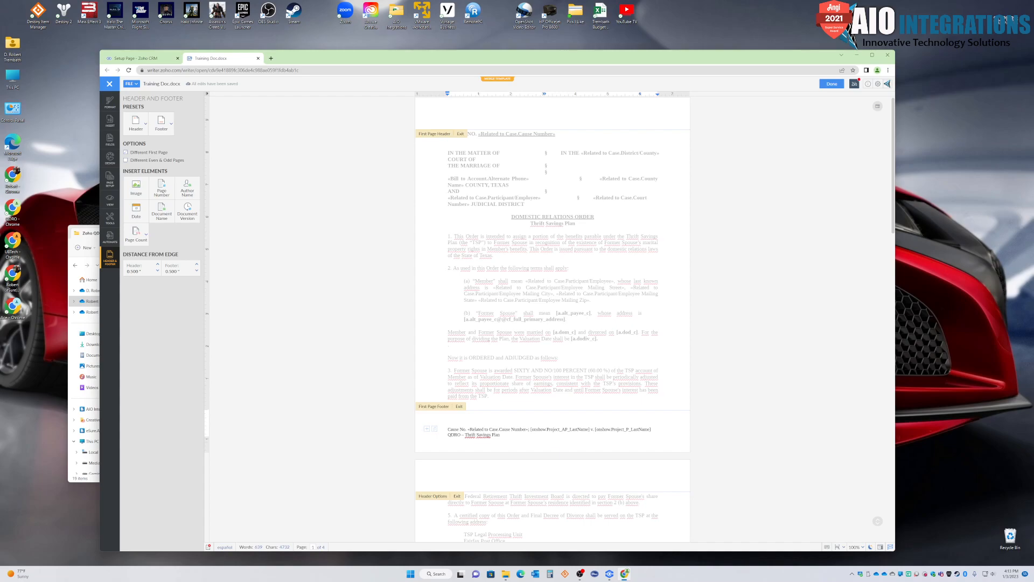
# - Replace the AP_LastName placeholder in the first page footer with the Participant/Employee merge field, found by searching for "part"
pyautogui.press('BackSpace')
pyautogui.press('BackSpace')
pyautogui.press('BackSpace')
pyautogui.press('BackSpace')
pyautogui.press('BackSpace')
pyautogui.press('BackSpace')
pyautogui.press('BackSpace')
pyautogui.press('BackSpace')
pyautogui.press('BackSpace')
pyautogui.press('BackSpace')
pyautogui.press('BackSpace')
pyautogui.press('BackSpace')
pyautogui.press('BackSpace')
pyautogui.press('BackSpace')
pyautogui.press('BackSpace')
pyautogui.press('BackSpace')
pyautogui.press('BackSpace')
pyautogui.press('BackSpace')
pyautogui.press('BackSpace')
pyautogui.press('BackSpace')
pyautogui.press('BackSpace')
pyautogui.press('BackSpace')
pyautogui.press('BackSpace')
pyautogui.press('BackSpace')
pyautogui.press('BackSpace')
pyautogui.press('BackSpace')
pyautogui.press('BackSpace')
pyautogui.press('BackSpace')
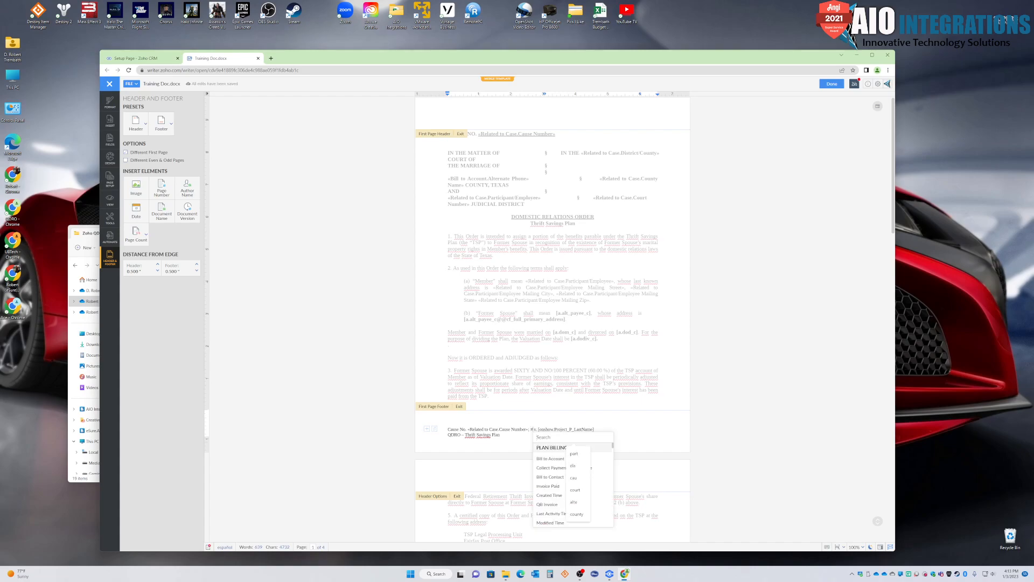
pyautogui.click(574, 454)
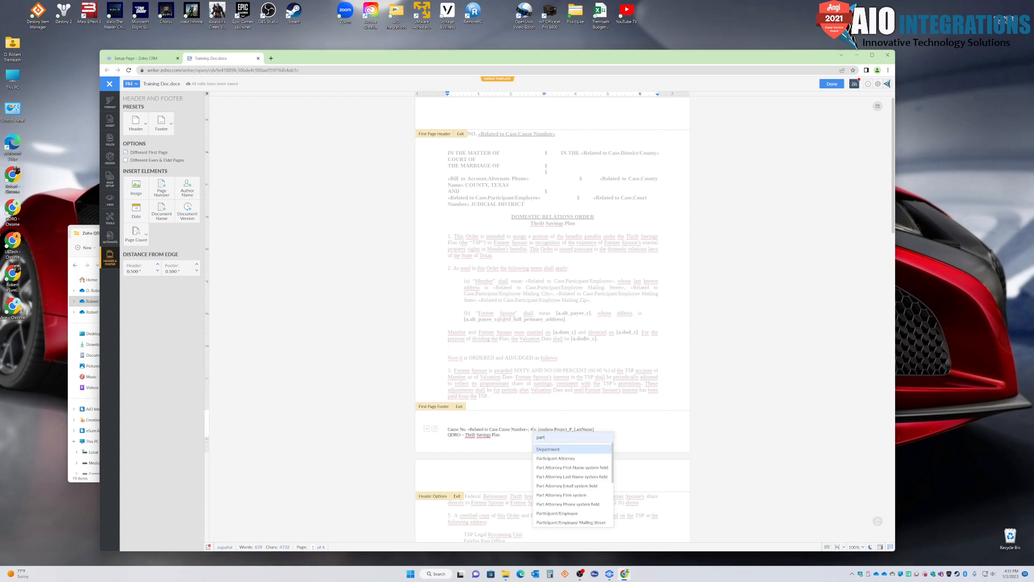
pyautogui.press('Down')
pyautogui.press('Down')
pyautogui.press('Down')
pyautogui.press('Down')
pyautogui.press('Down')
pyautogui.press('Down')
pyautogui.press('Down')
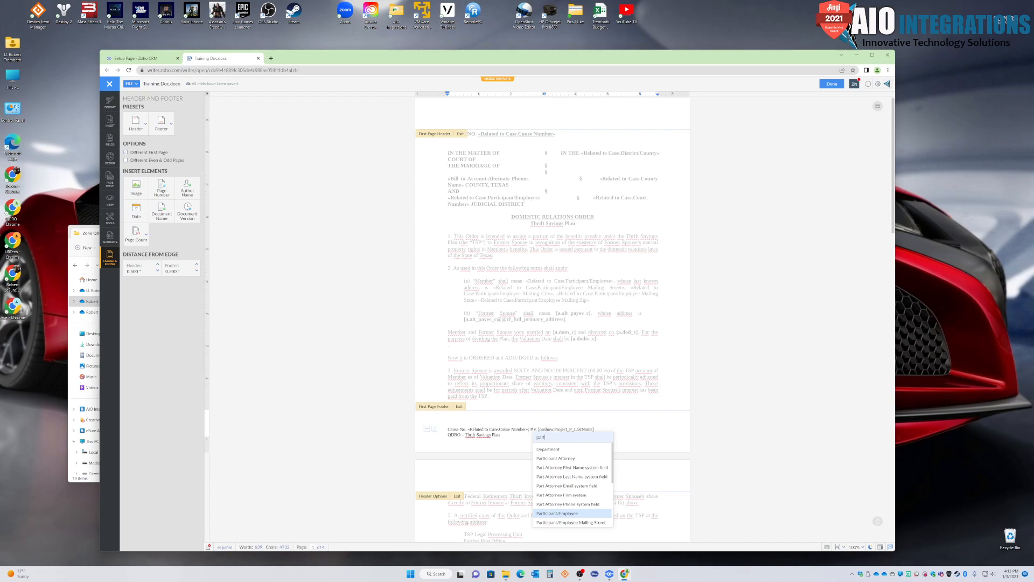
pyautogui.press('Up')
pyautogui.press('Up')
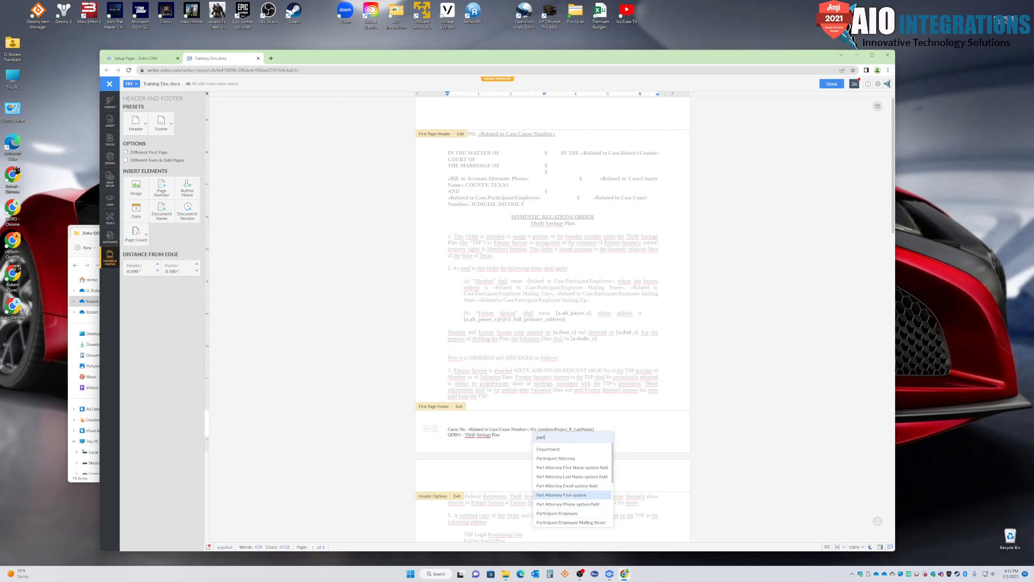
pyautogui.press('Down')
pyautogui.press('Down')
pyautogui.press('Down')
pyautogui.press('Down')
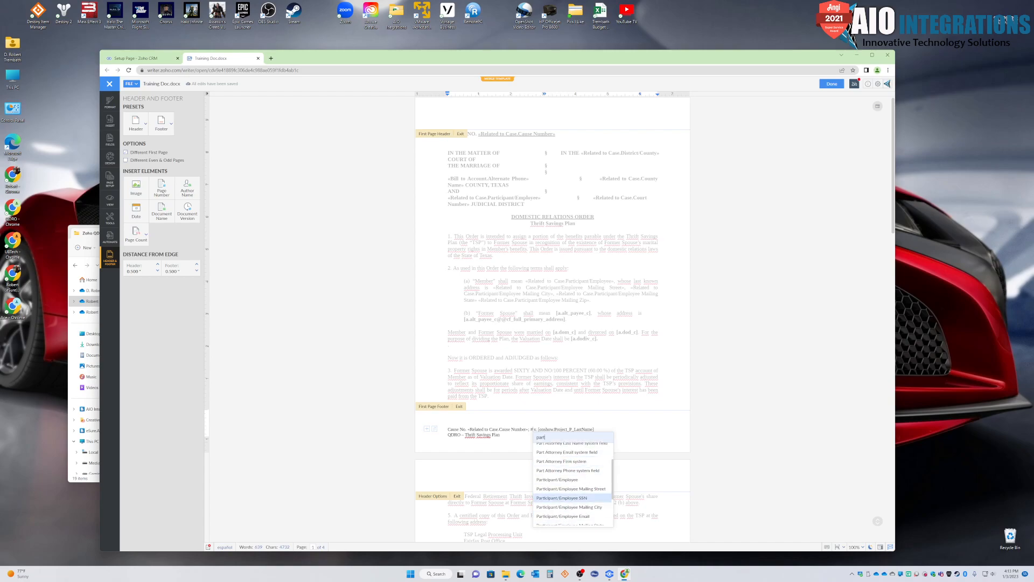
pyautogui.press('Down')
pyautogui.press('Down')
pyautogui.press('Down')
pyautogui.press('Down')
pyautogui.press('Down')
pyautogui.press('Down')
pyautogui.press('Up')
pyautogui.press('Up')
pyautogui.press('Up')
pyautogui.press('Up')
pyautogui.press('Up')
pyautogui.press('Up')
pyautogui.press('Up')
pyautogui.press('Up')
pyautogui.press('Down')
pyautogui.press('Up')
pyautogui.press('Return')
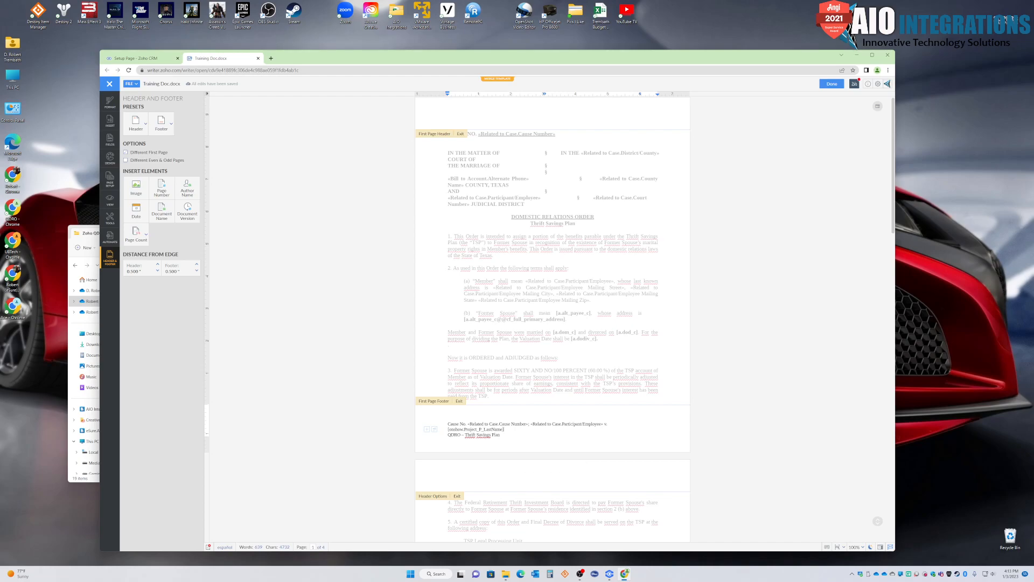
# - Replace the P_LastName placeholder after "v." in the first page footer with the Alternate Payee merge field and exit the footer
pyautogui.press('BackSpace')
pyautogui.press('BackSpace')
pyautogui.press('BackSpace')
pyautogui.press('BackSpace')
pyautogui.press('BackSpace')
pyautogui.press('BackSpace')
pyautogui.press('BackSpace')
pyautogui.press('BackSpace')
pyautogui.press('BackSpace')
pyautogui.press('BackSpace')
pyautogui.press('BackSpace')
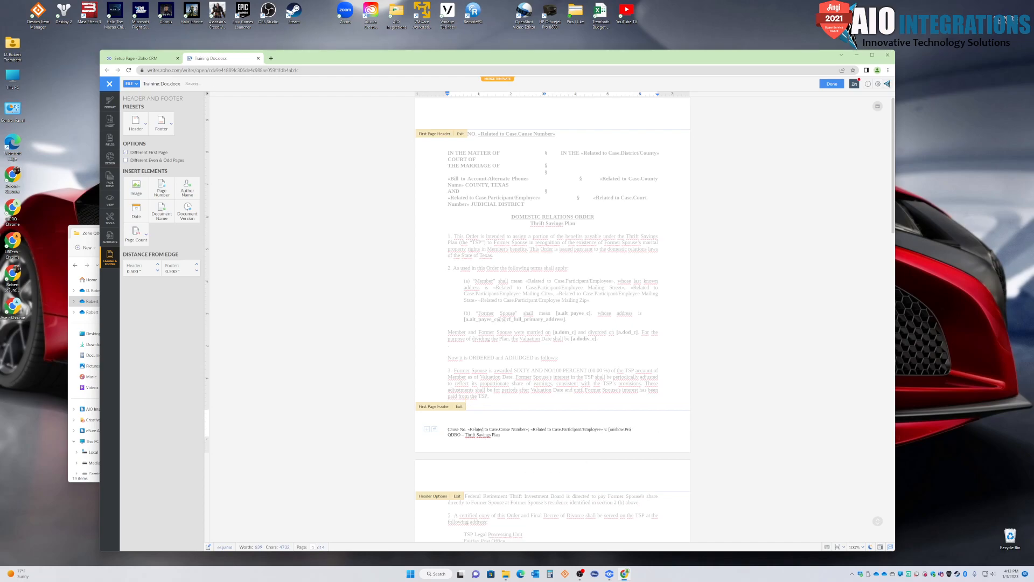
pyautogui.press('BackSpace')
pyautogui.press('BackSpace')
pyautogui.press('BackSpace')
pyautogui.press('BackSpace')
pyautogui.press('BackSpace')
pyautogui.press('BackSpace')
pyautogui.press('BackSpace')
pyautogui.write('#')
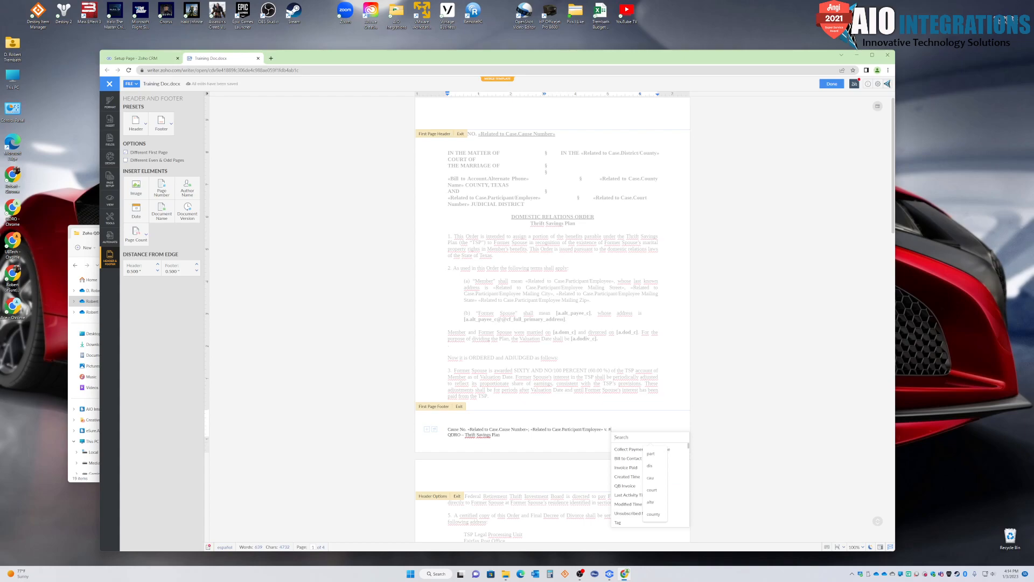
pyautogui.write('alt')
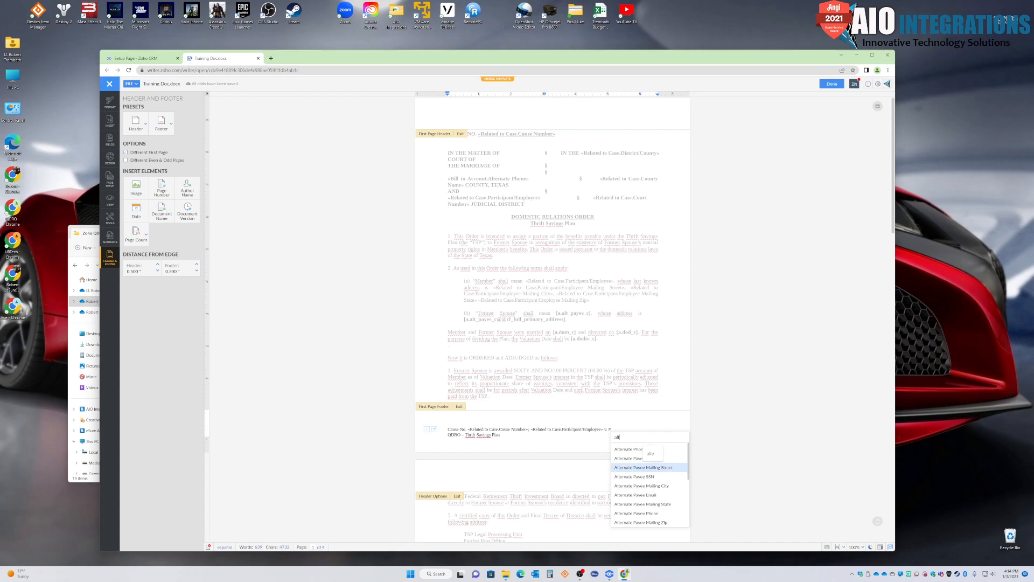
pyautogui.scroll(-1, 649, 494)
pyautogui.scroll(-5, 649, 485)
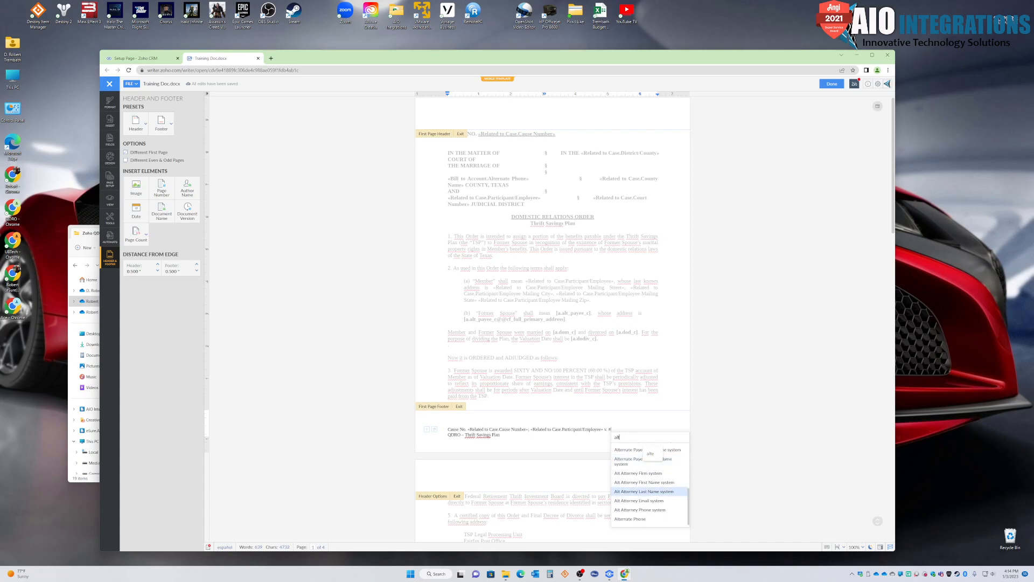
pyautogui.scroll(-1, 650, 462)
pyautogui.write('e')
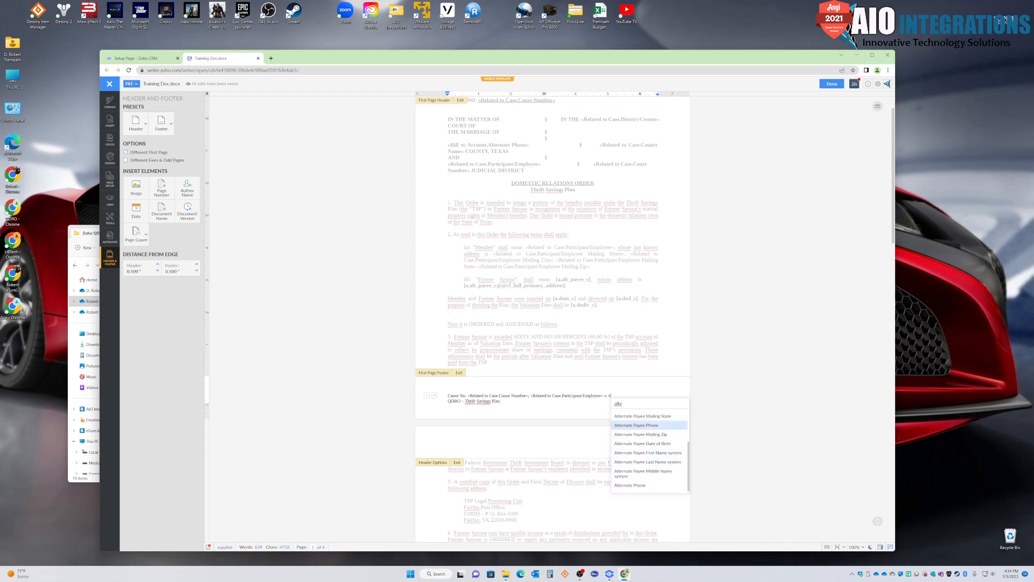
pyautogui.scroll(4, 649, 452)
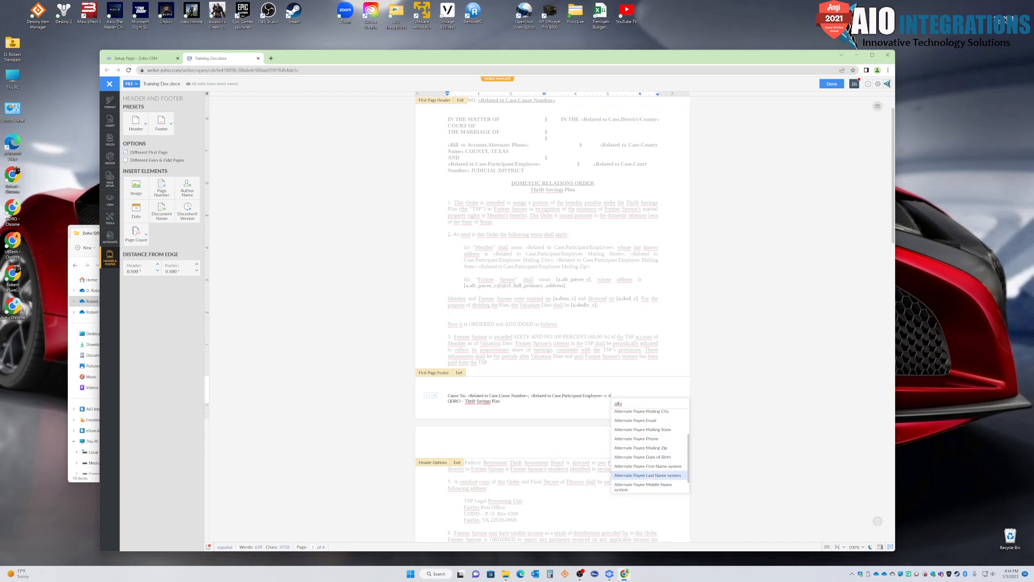
pyautogui.click(630, 424)
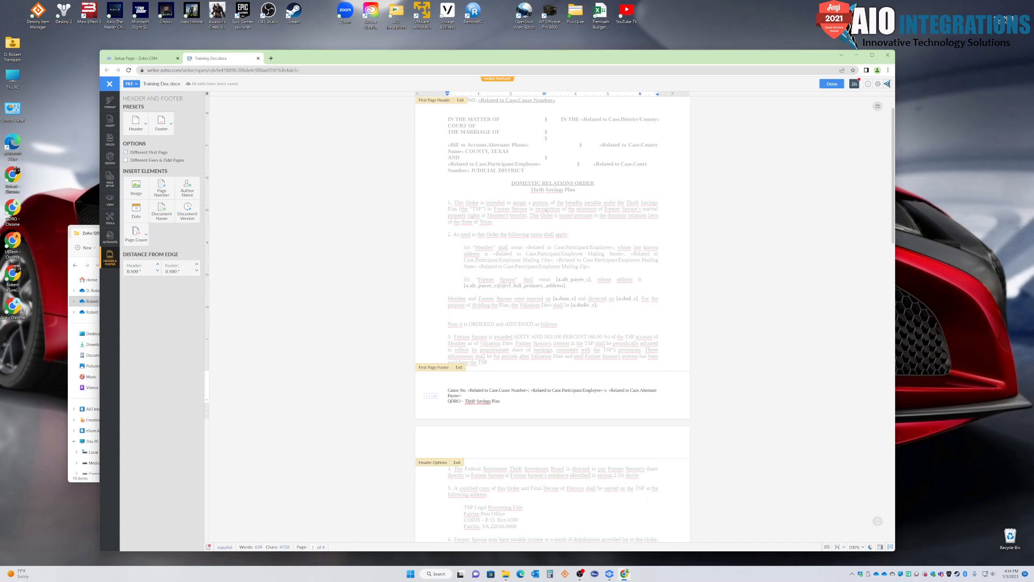
pyautogui.click(459, 367)
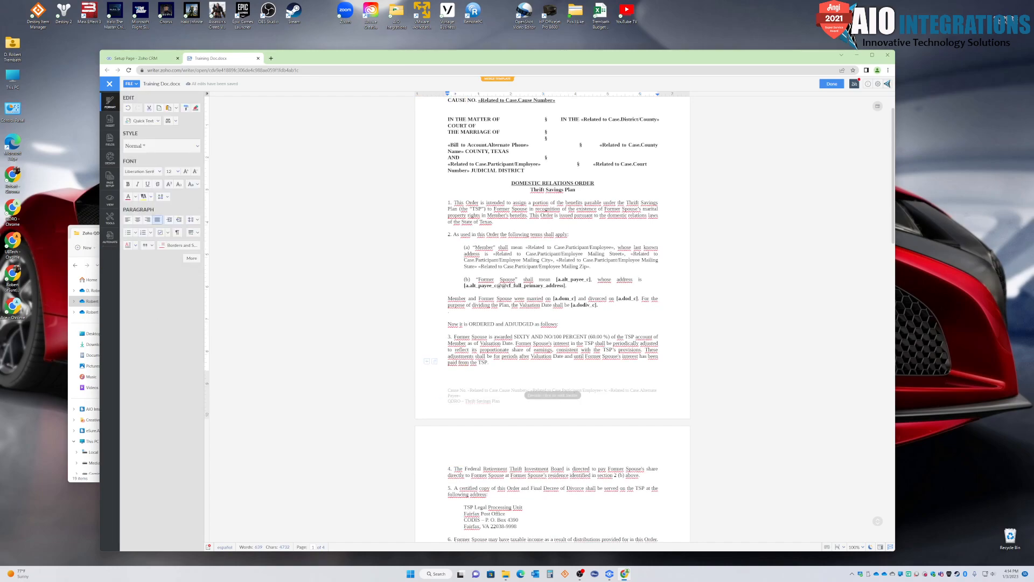
# - Finish editing to update the merge template and close its document to return to the CRM template list
pyautogui.scroll(-6, 553, 318)
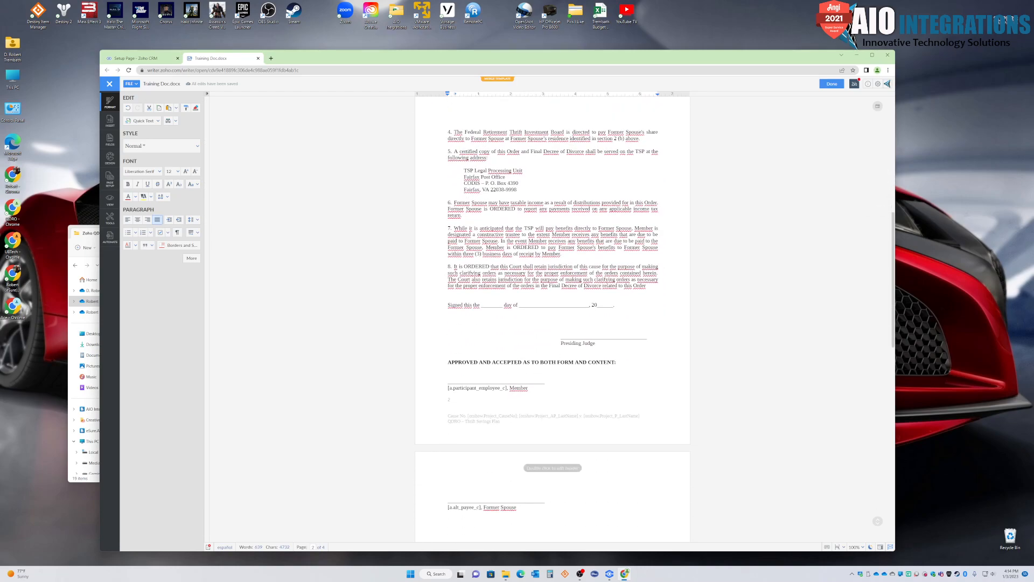
pyautogui.scroll(-2, 552, 318)
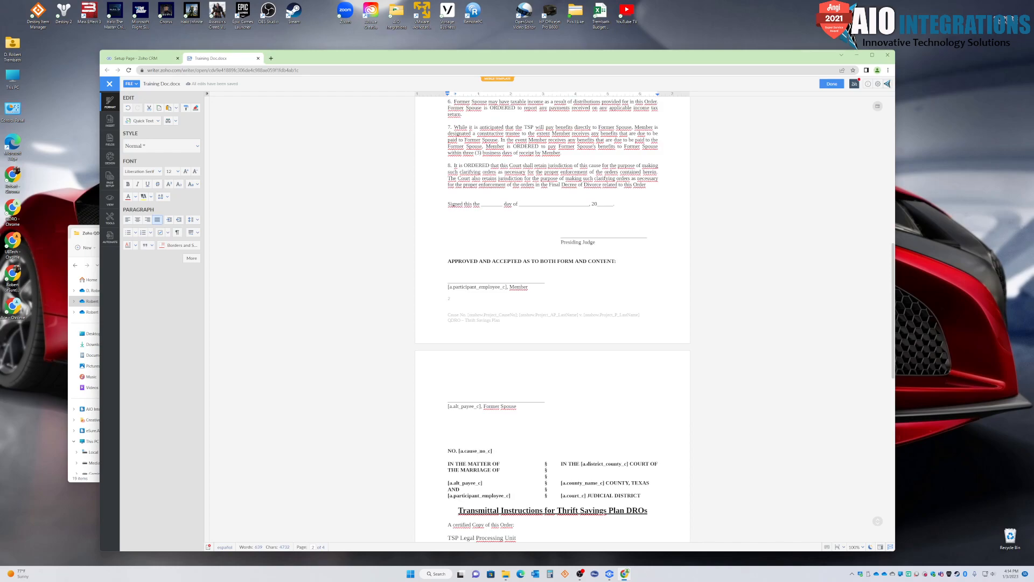
pyautogui.scroll(9, 552, 317)
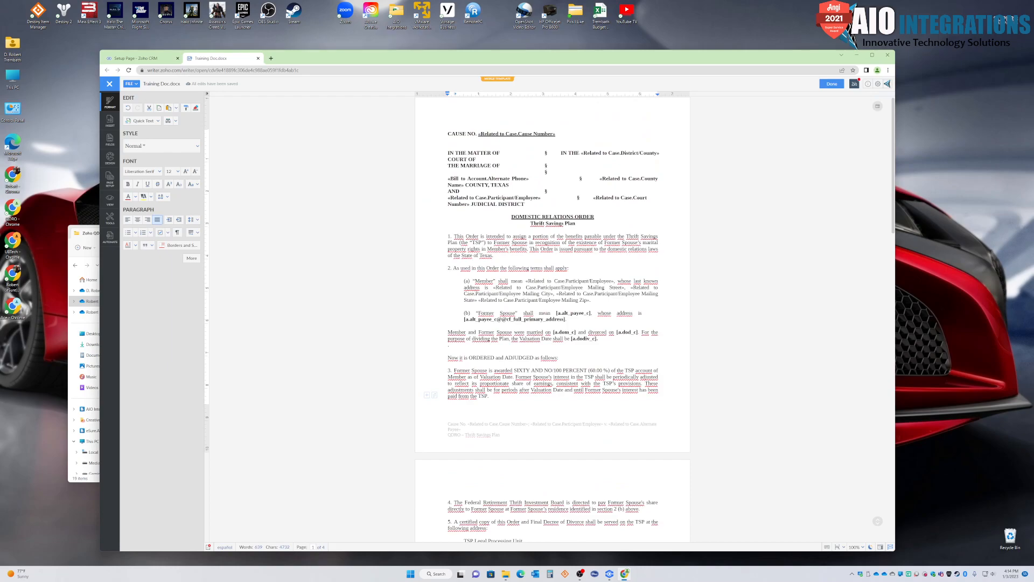
pyautogui.click(831, 84)
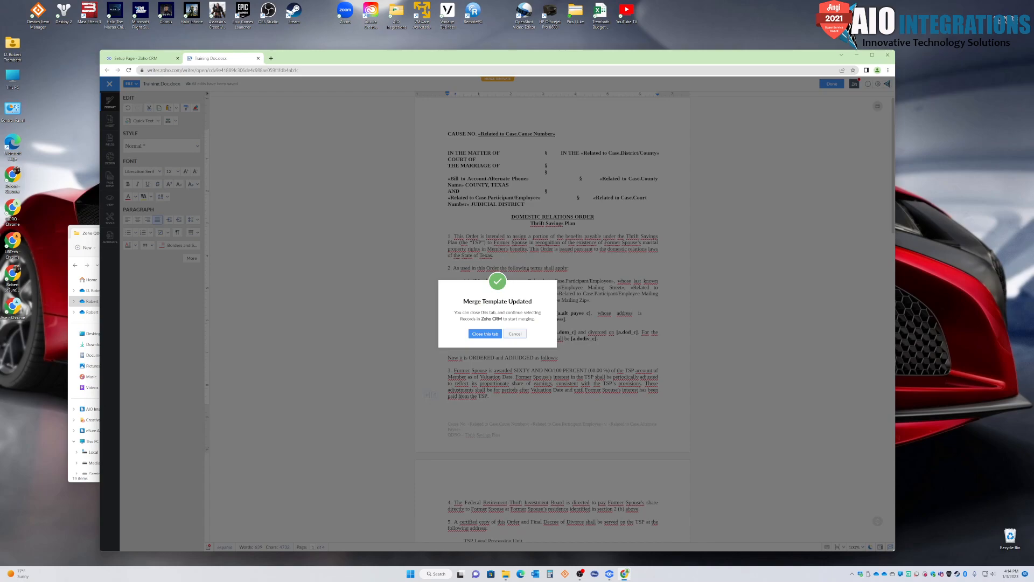
pyautogui.click(485, 334)
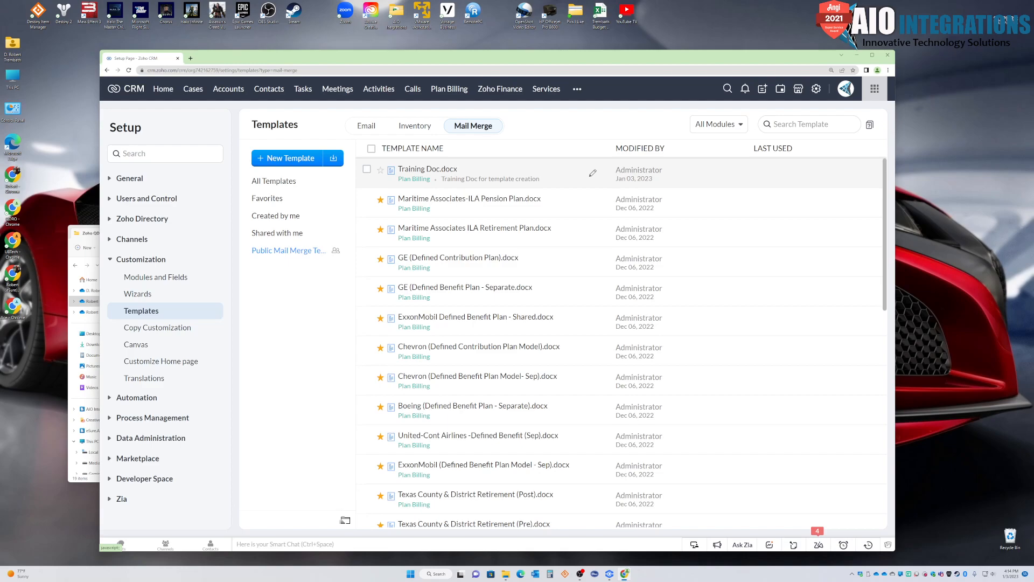
# - Open Training Doc.docx for editing and delete the marriage date placeholder after "married on"
pyautogui.click(592, 173)
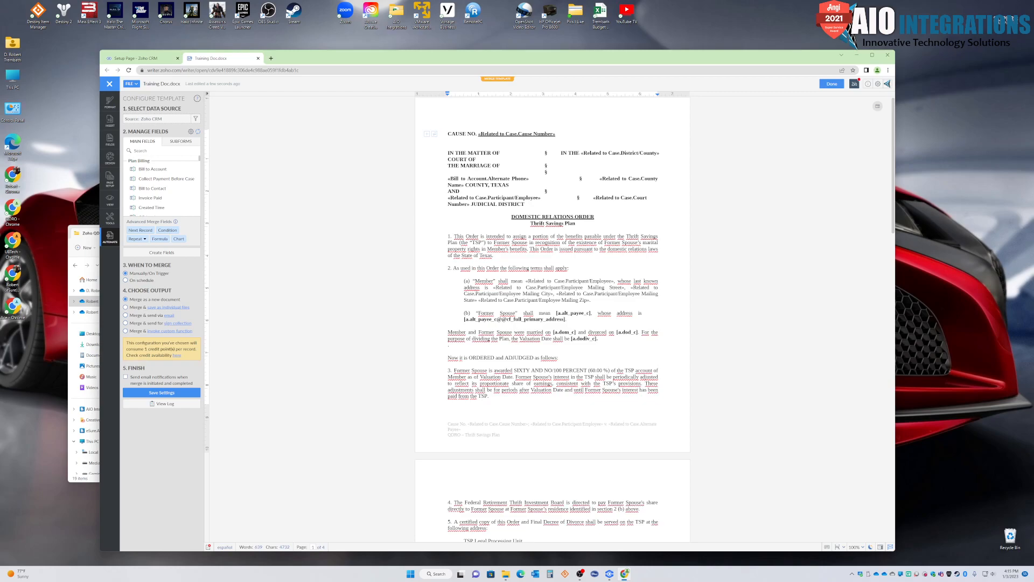
pyautogui.press('BackSpace')
pyautogui.press('BackSpace')
pyautogui.press('BackSpace')
pyautogui.press('BackSpace')
pyautogui.press('BackSpace')
pyautogui.press('BackSpace')
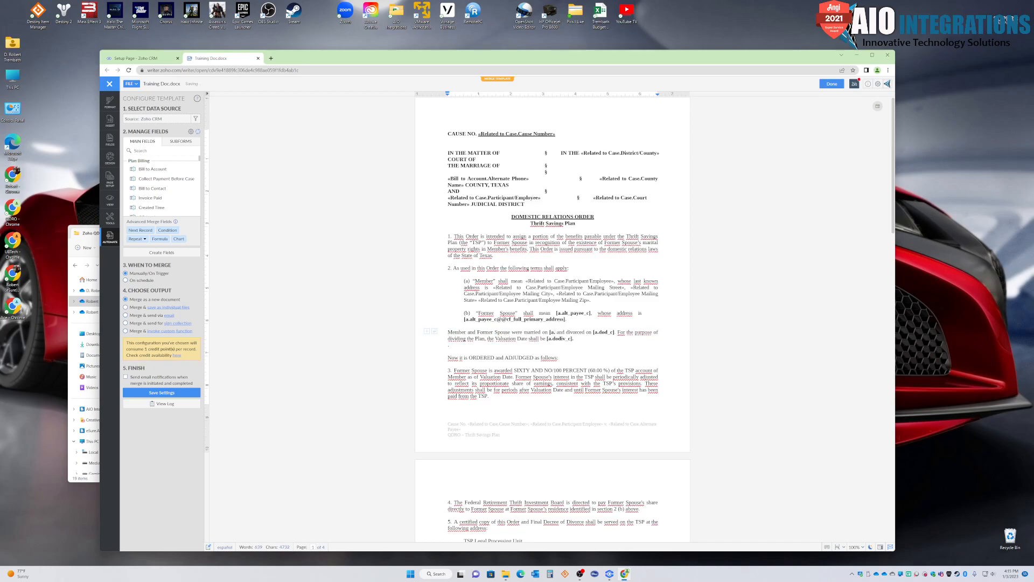
pyautogui.press('BackSpace')
pyautogui.press('BackSpace')
pyautogui.press('BackSpace')
# - Search the merge fields for "date" after "married on", look through them for a marriage date, and remove the leftover # marker
pyautogui.write('# an')
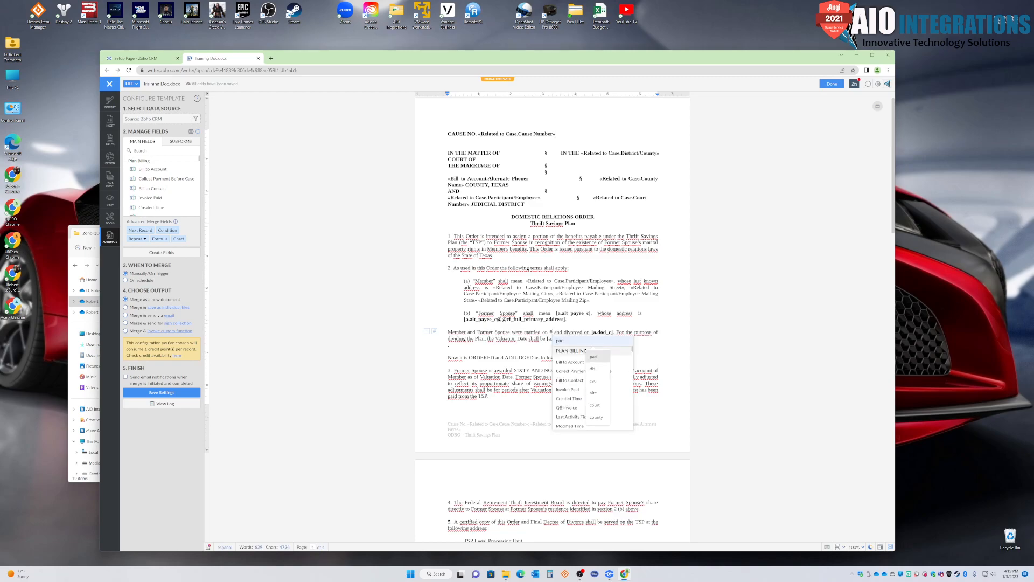
pyautogui.write('date')
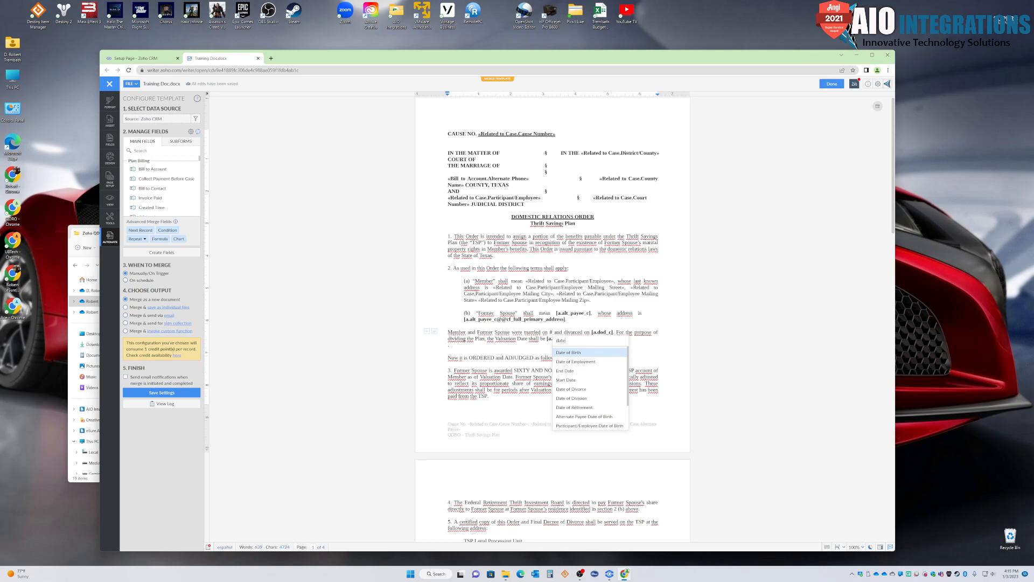
pyautogui.press('Down')
pyautogui.press('Down')
pyautogui.press('Down')
pyautogui.press('Down')
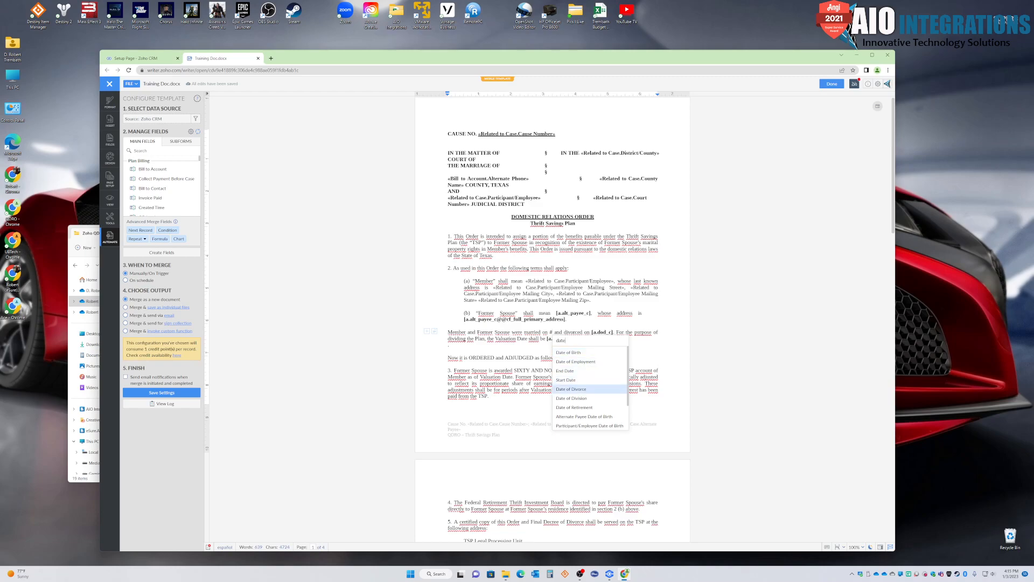
pyautogui.press('Down')
pyautogui.press('Down')
pyautogui.press('Down')
pyautogui.press('Down')
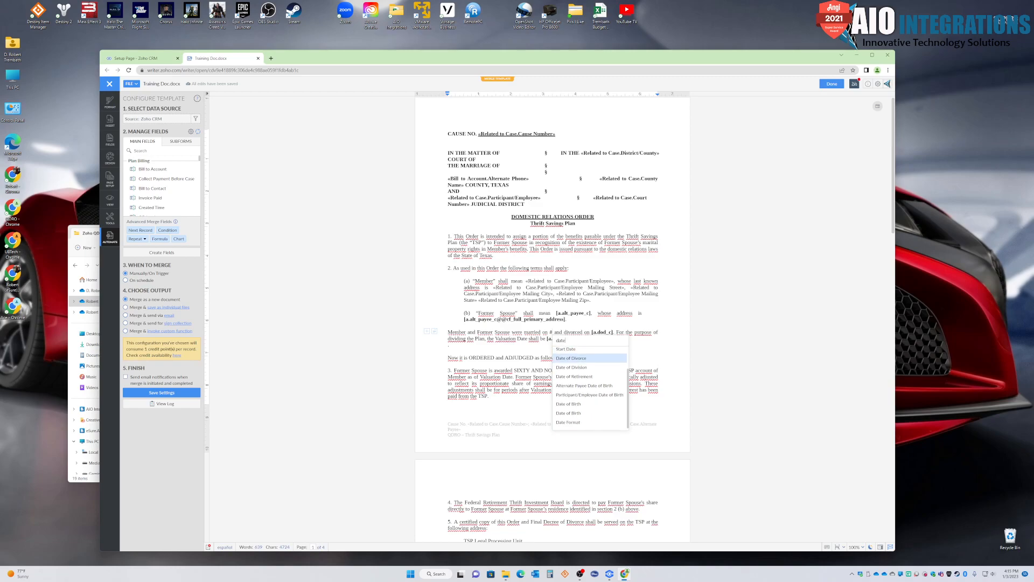
pyautogui.scroll(-1, 590, 395)
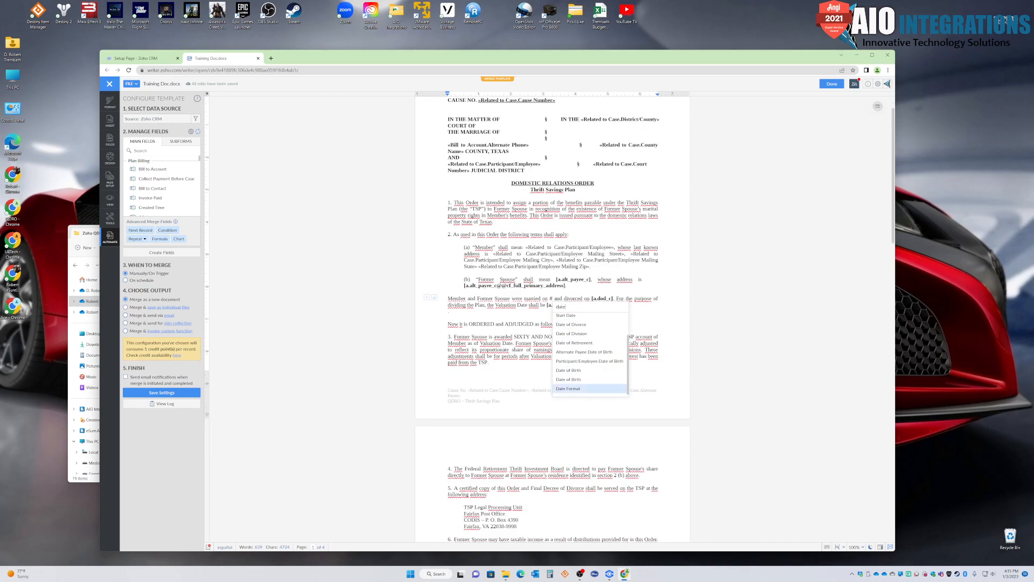
pyautogui.scroll(1, 589, 379)
pyautogui.scroll(1, 589, 380)
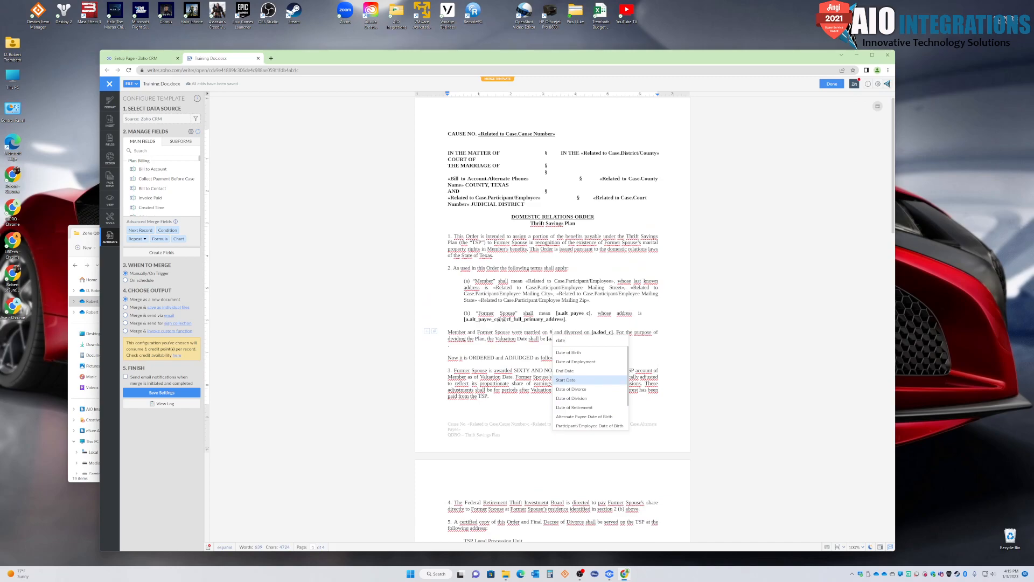
pyautogui.press('Down')
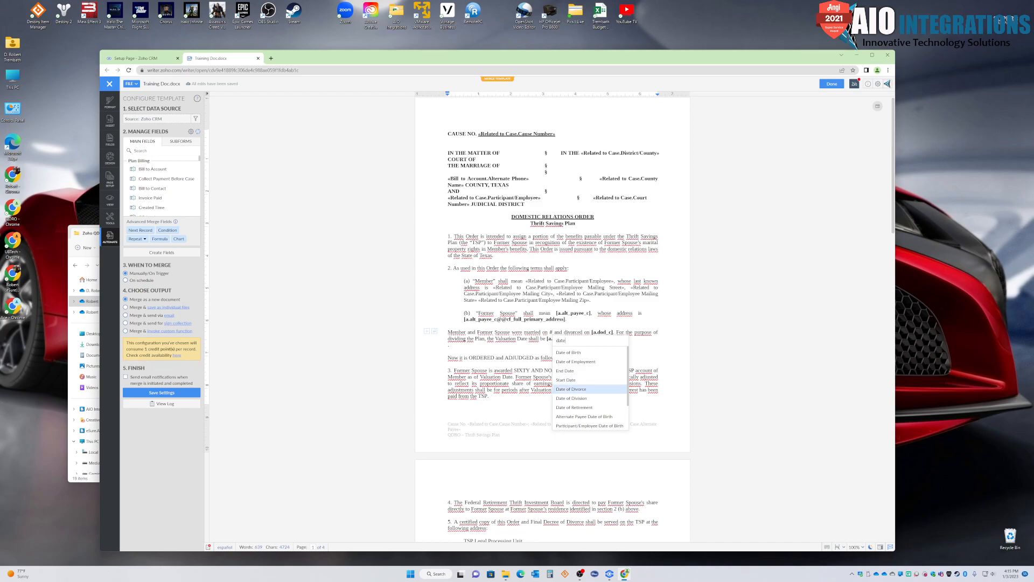
pyautogui.press('Down')
pyautogui.press('Down')
pyautogui.press('Down')
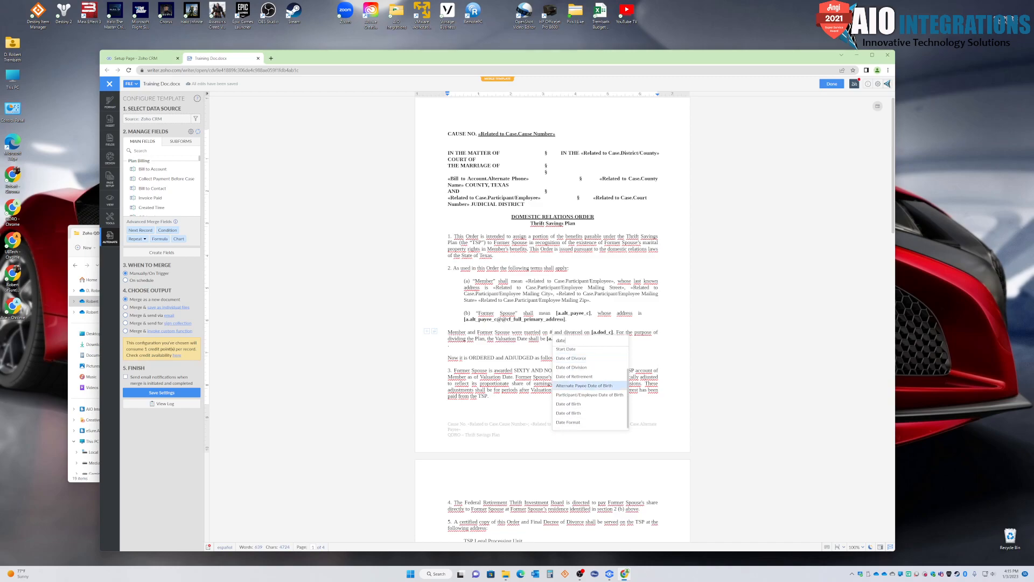
pyautogui.scroll(-1, 585, 385)
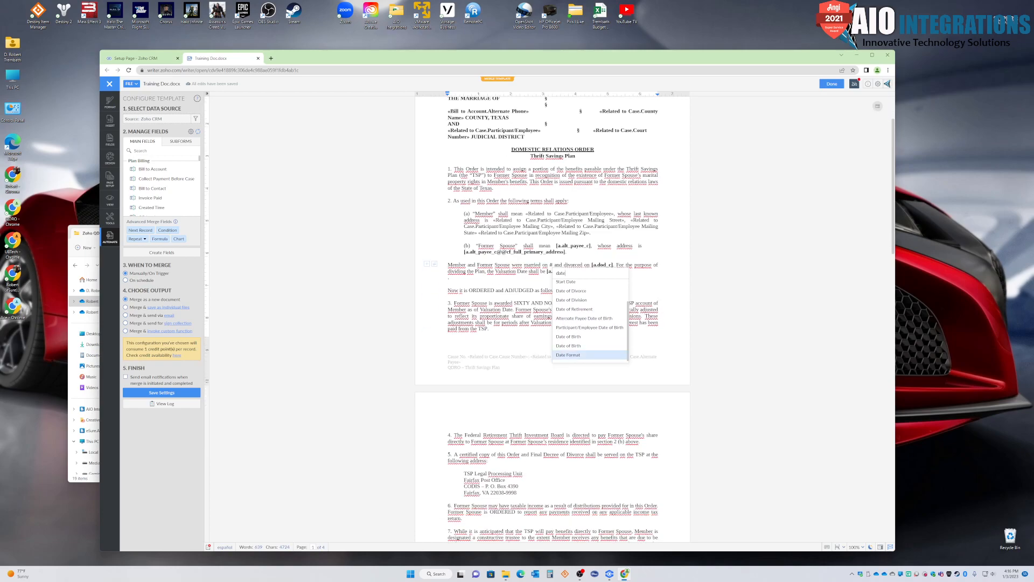
pyautogui.press('Up')
pyautogui.press('Up')
pyautogui.press('Up')
pyautogui.press('Up')
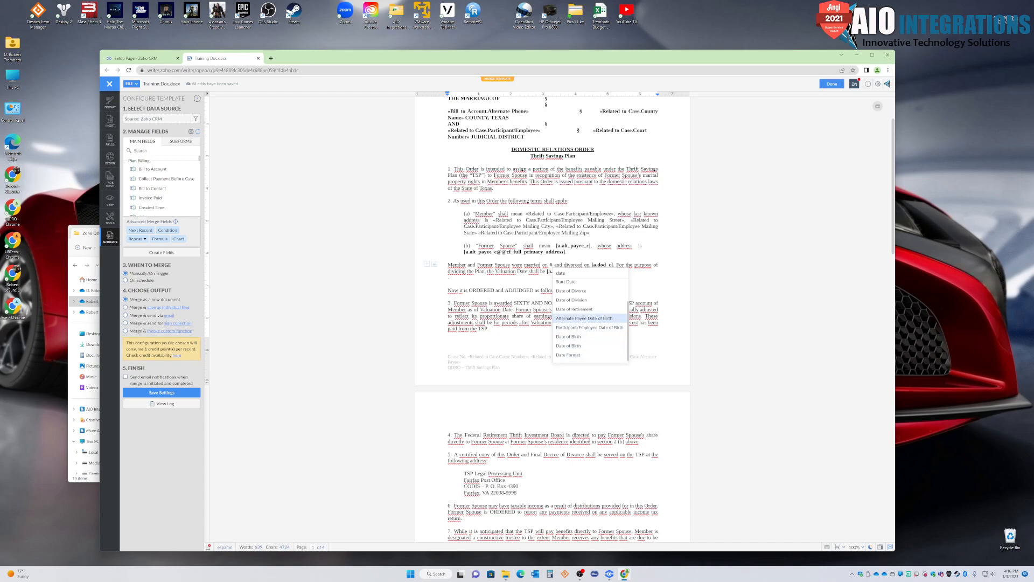
pyautogui.press('Up')
pyautogui.press('Up')
pyautogui.press('Return')
pyautogui.click(448, 283)
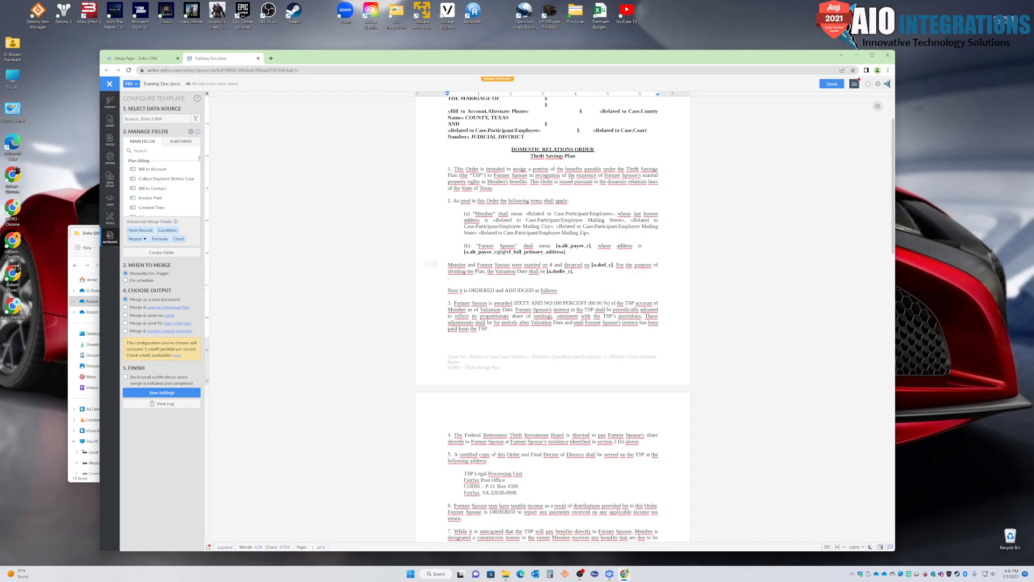
pyautogui.press('BackSpace')
# - Replace the placeholder after "divorced on" with the Related to Case Date of Divorce merge field, found by searching for "date"
pyautogui.moveTo(613, 264); pyautogui.dragTo(587, 264)
pyautogui.press('BackSpace')
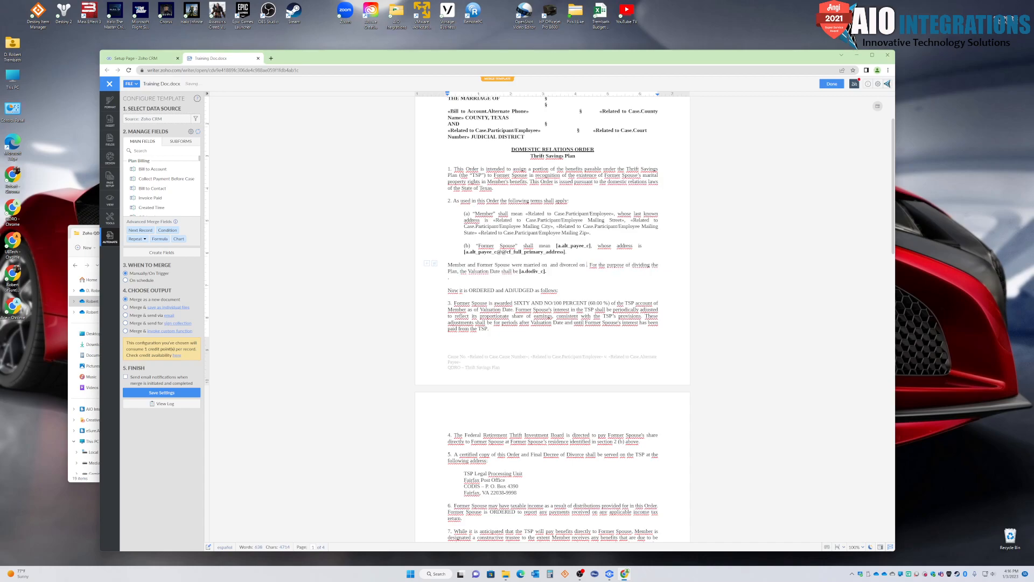
pyautogui.write('$')
pyautogui.press('BackSpace')
pyautogui.write('#')
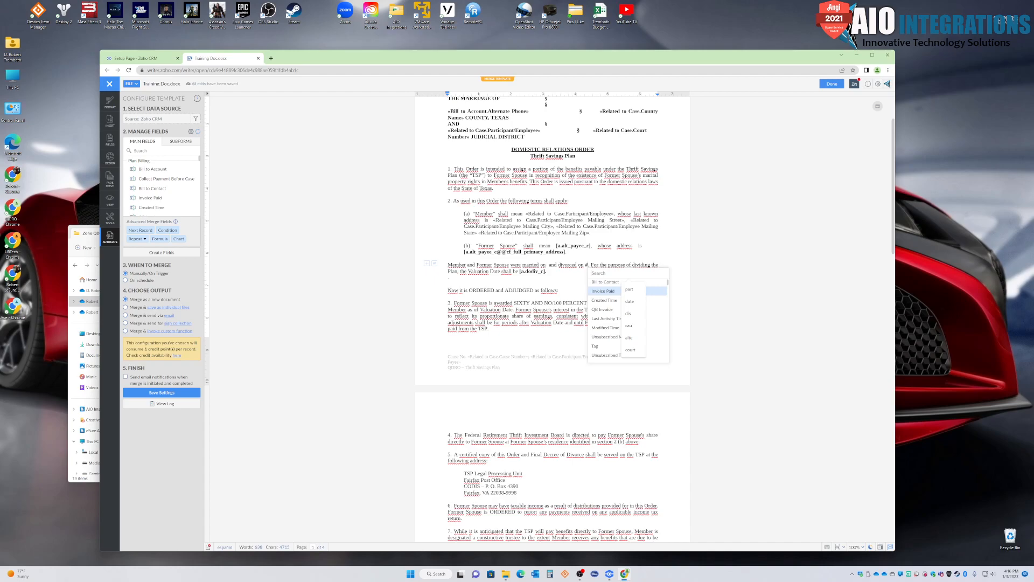
pyautogui.scroll(1, 605, 292)
pyautogui.scroll(-3, 606, 295)
pyautogui.write('date')
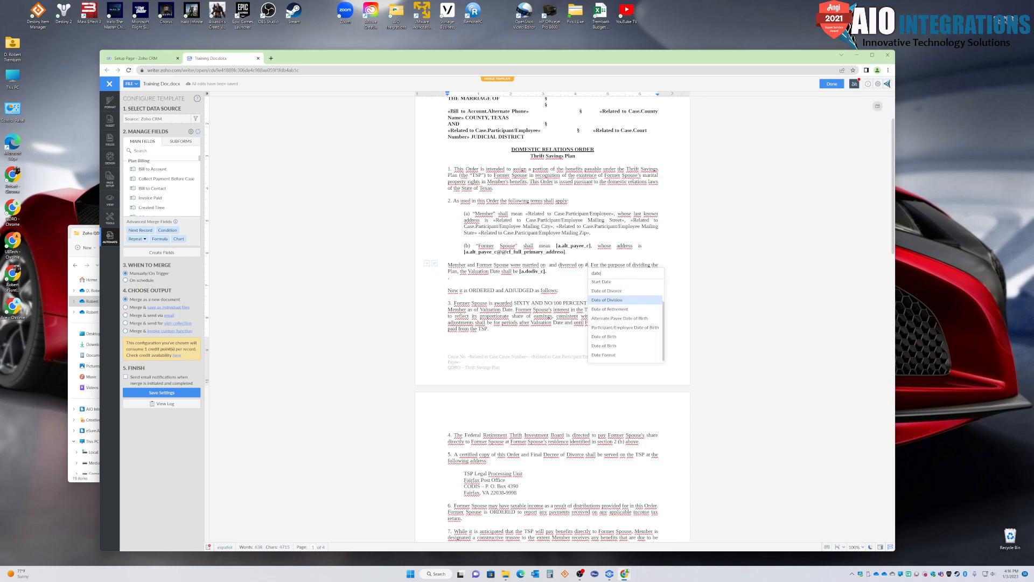
pyautogui.press('Return')
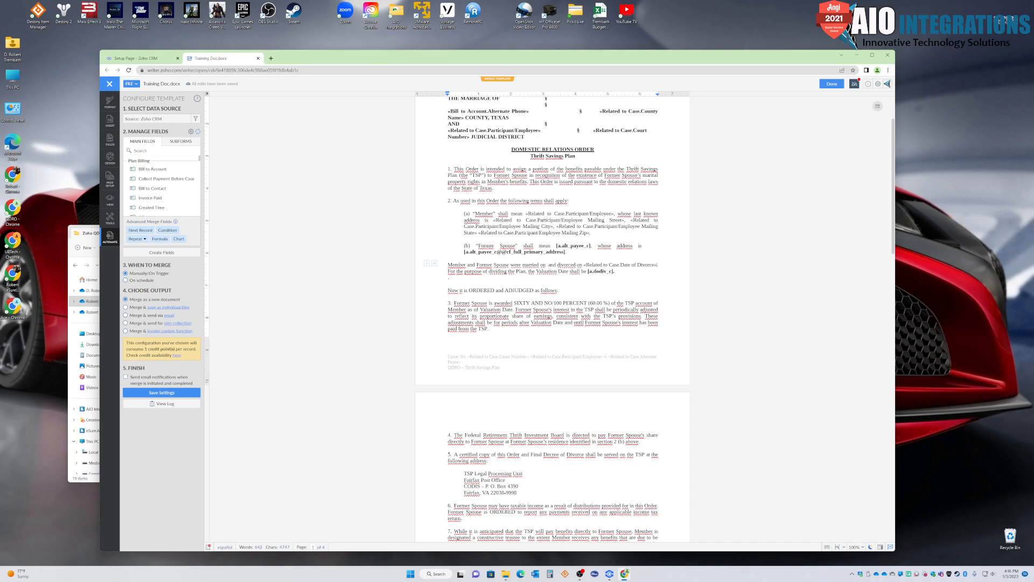
# - Replace the placeholder after "Valuation Date shall be" with the Date of Division merge field, update the merge template and close its document
pyautogui.click(614, 271)
pyautogui.press('BackSpace')
pyautogui.press('BackSpace')
pyautogui.press('BackSpace')
pyautogui.press('BackSpace')
pyautogui.press('BackSpace')
pyautogui.press('BackSpace')
pyautogui.press('BackSpace')
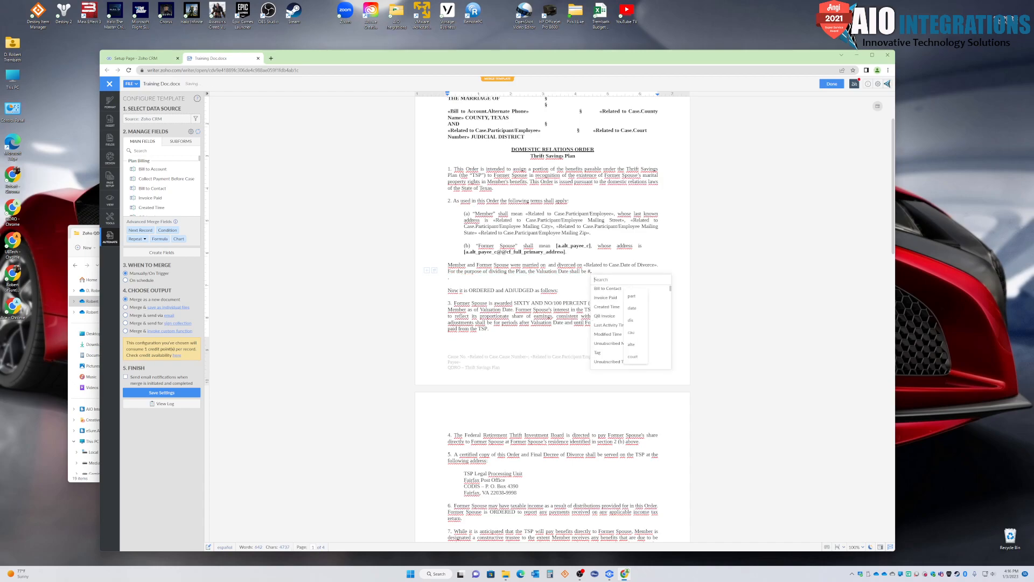
pyautogui.write('dat')
pyautogui.press('Down')
pyautogui.press('Down')
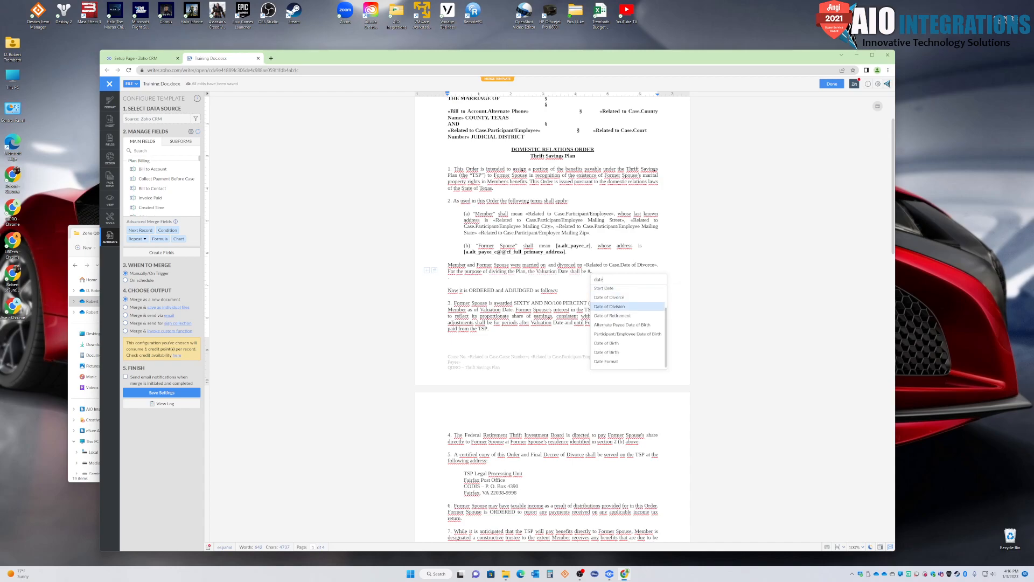
pyautogui.press('Return')
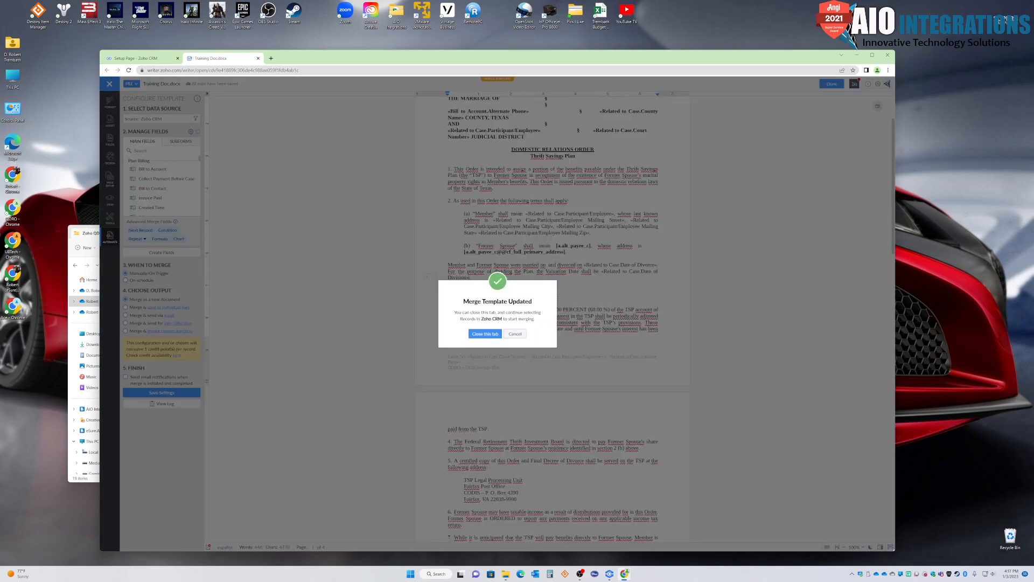
pyautogui.click(485, 334)
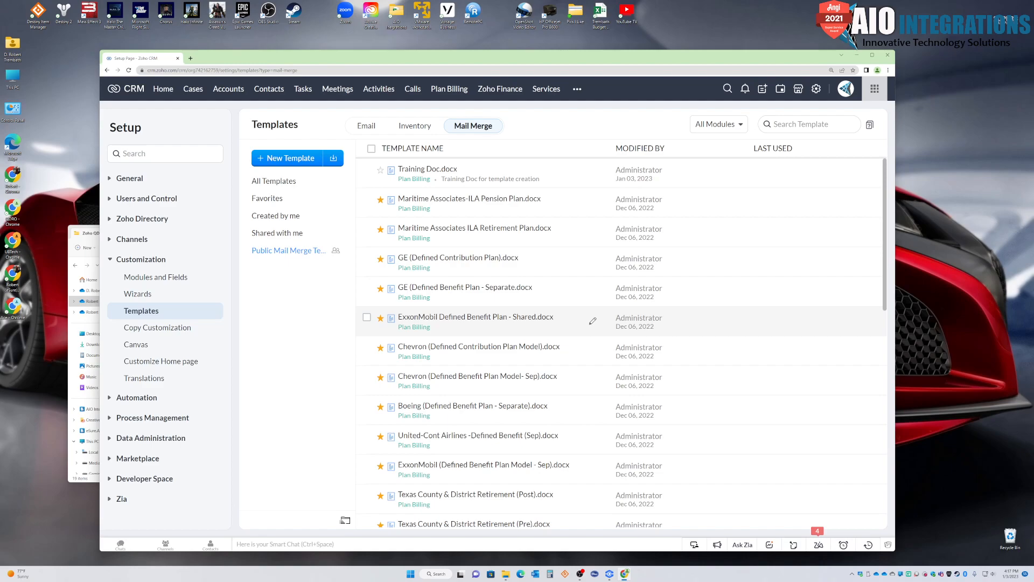